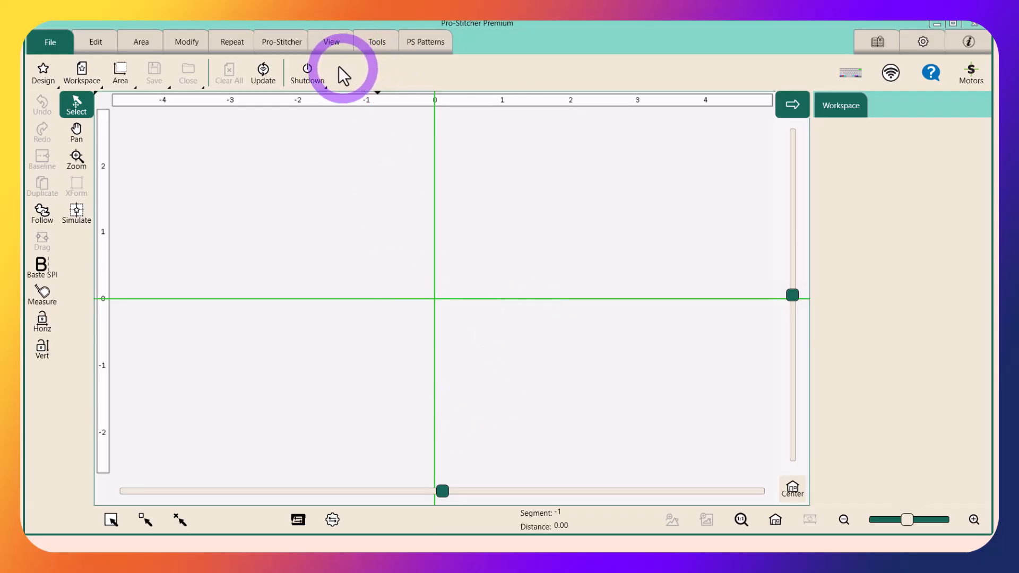
Turn on the grid display in the workspace
{"action": "left_click", "coordinate": [327, 43]}
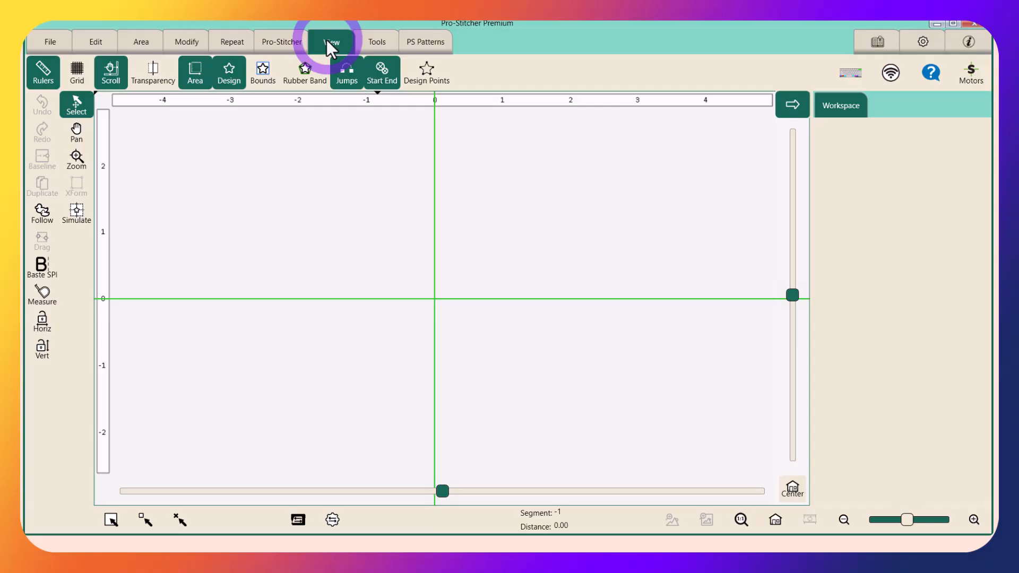
{"action": "left_click", "coordinate": [73, 74]}
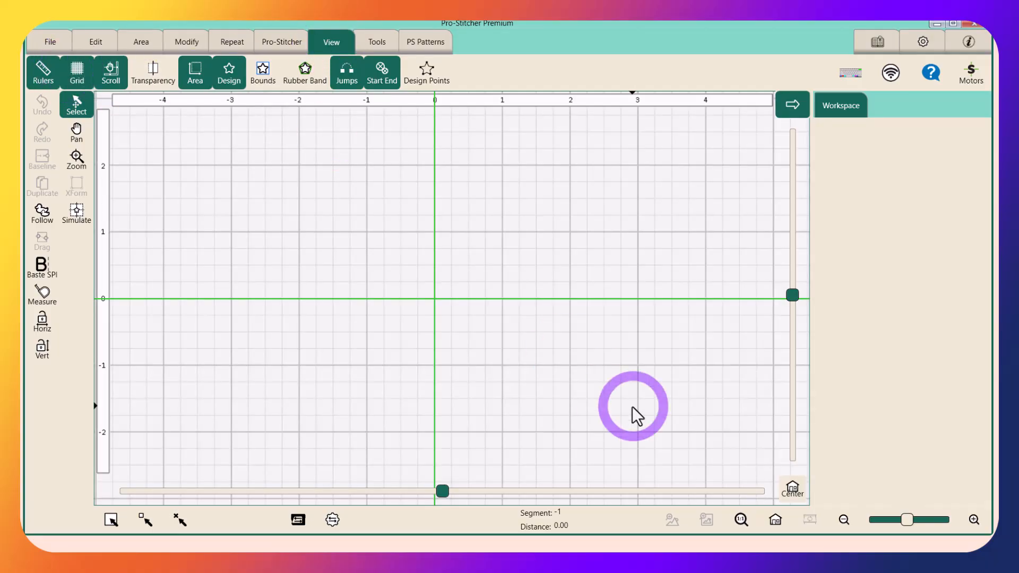
{"action": "left_click", "coordinate": [844, 520]}
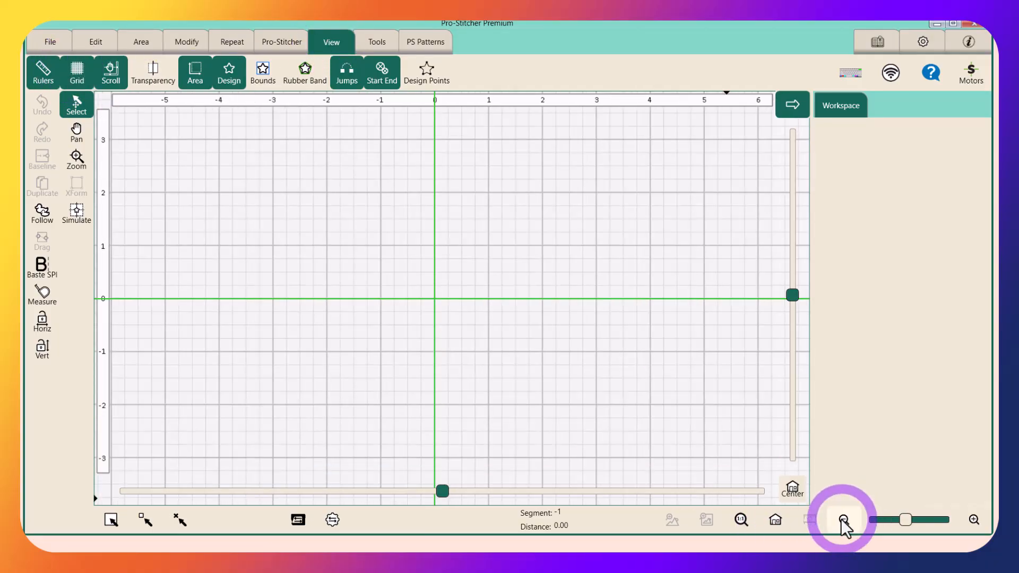
{"action": "left_click", "coordinate": [843, 519]}
{"action": "left_click", "coordinate": [842, 521]}
{"action": "left_click", "coordinate": [842, 521]}
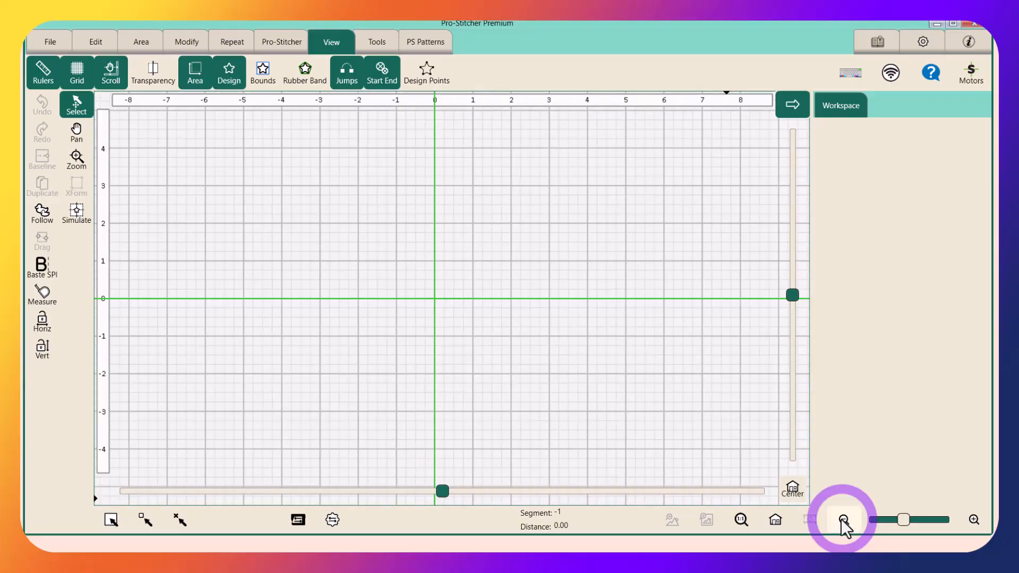
{"action": "left_click", "coordinate": [843, 521]}
{"action": "left_click", "coordinate": [842, 521]}
{"action": "left_click", "coordinate": [843, 521]}
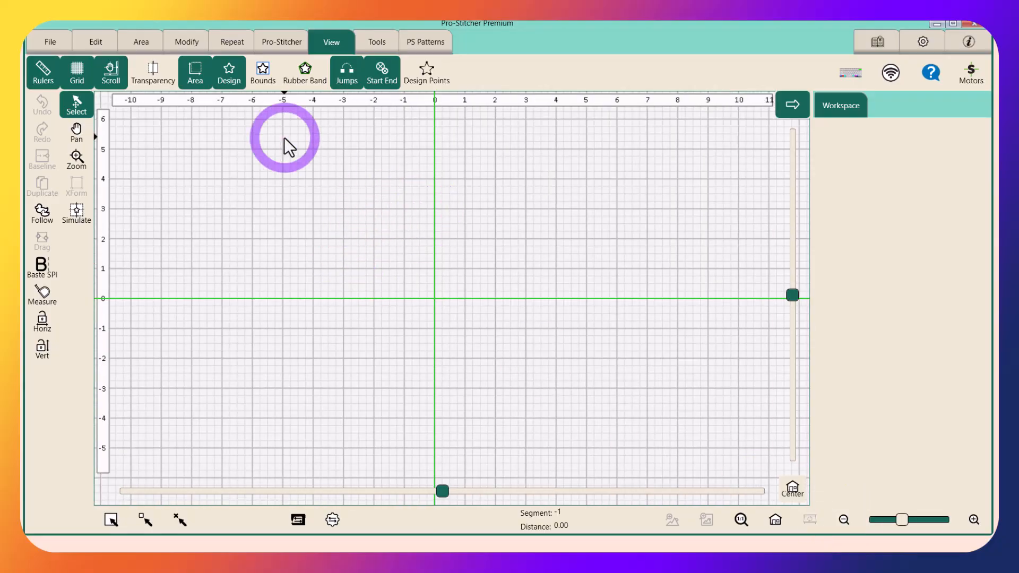
Set up design recording with simulated machine movement and snap to grid, and mark the first design point at (-6, 0)
{"action": "left_click", "coordinate": [270, 43]}
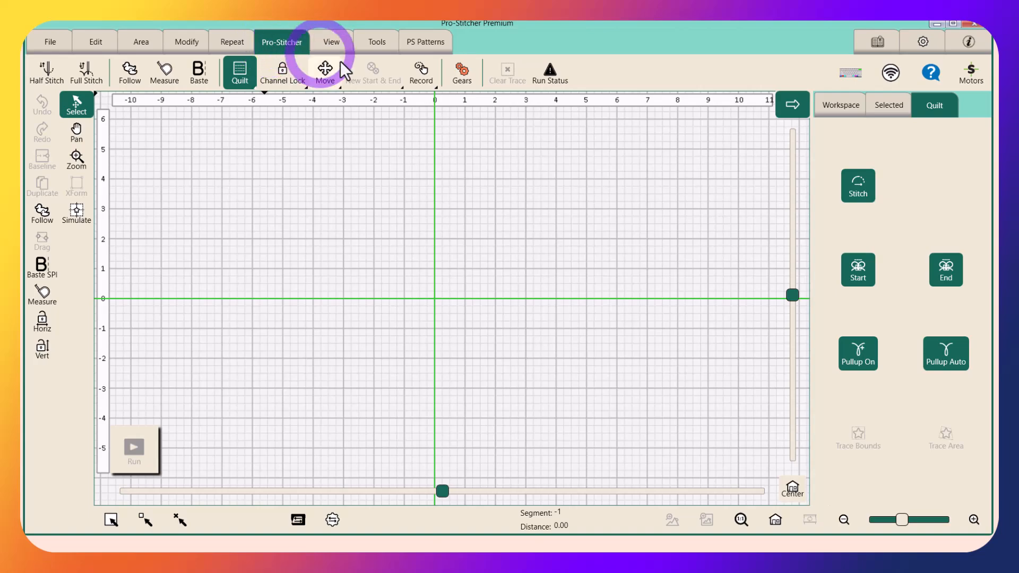
{"action": "left_click", "coordinate": [420, 74]}
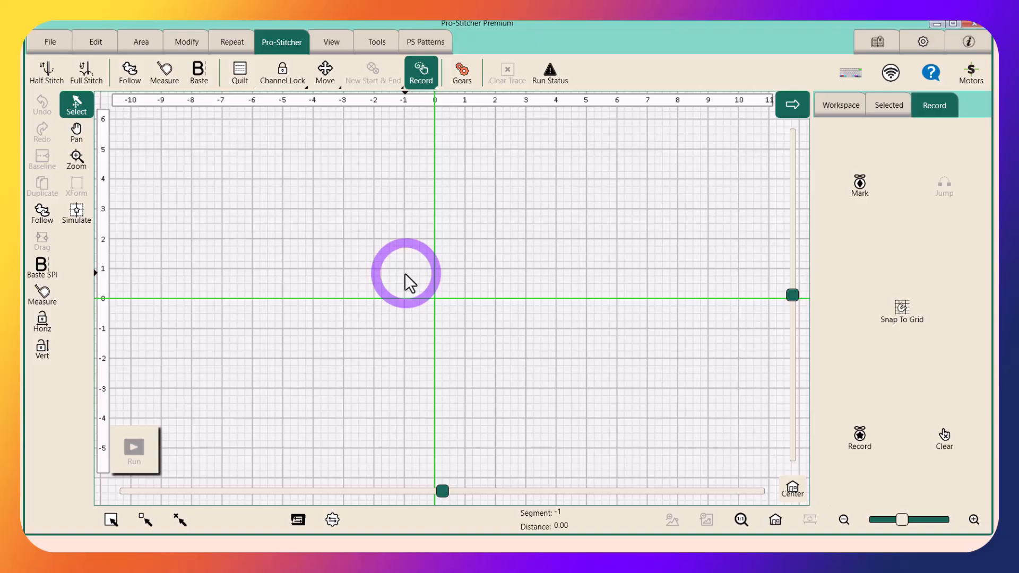
{"action": "left_click_drag", "start_coordinate": [263, 306], "coordinate": [240, 323]}
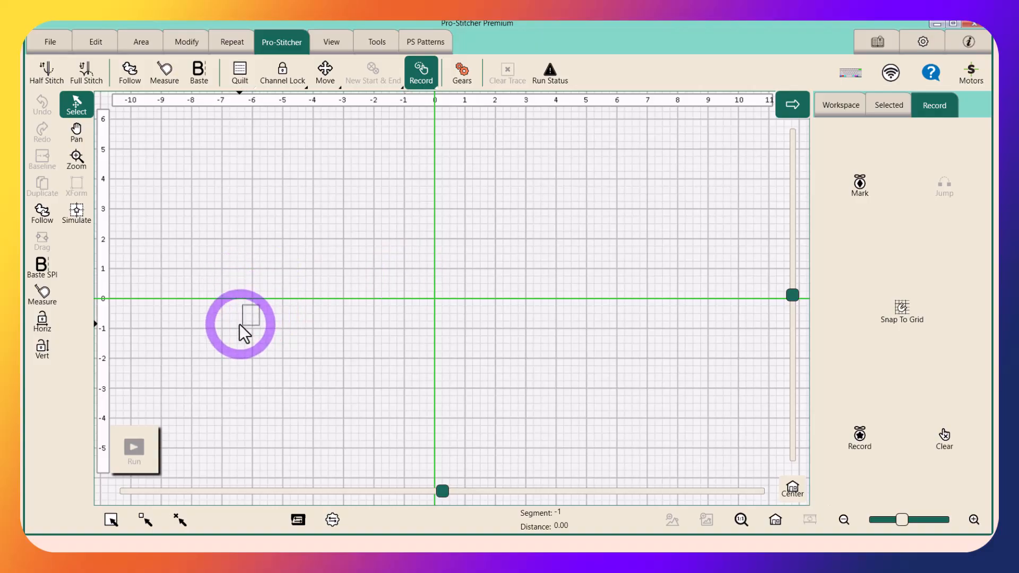
{"action": "left_click", "coordinate": [76, 214]}
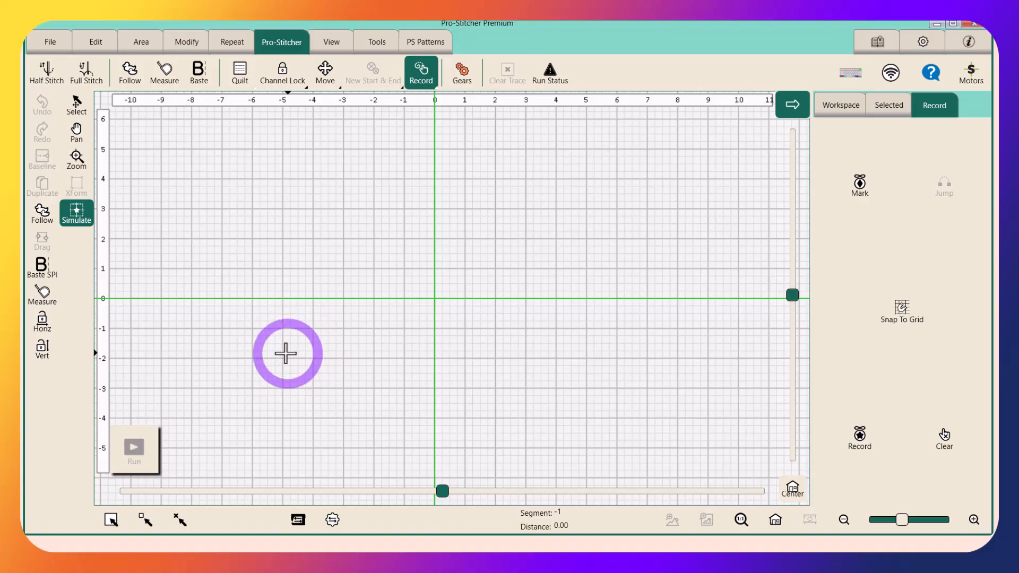
{"action": "left_click_drag", "start_coordinate": [284, 355], "coordinate": [253, 299]}
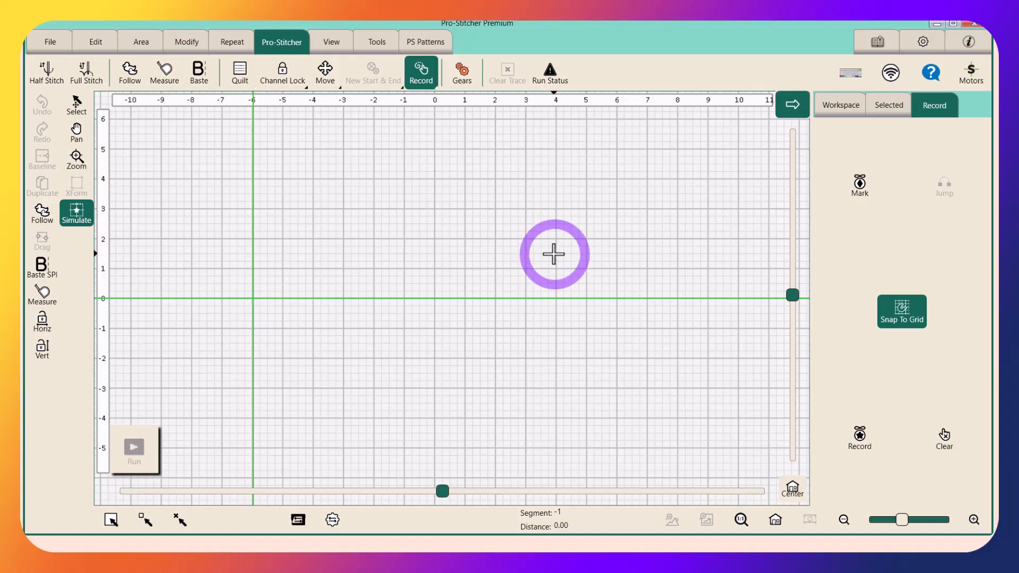
{"action": "left_click", "coordinate": [857, 196]}
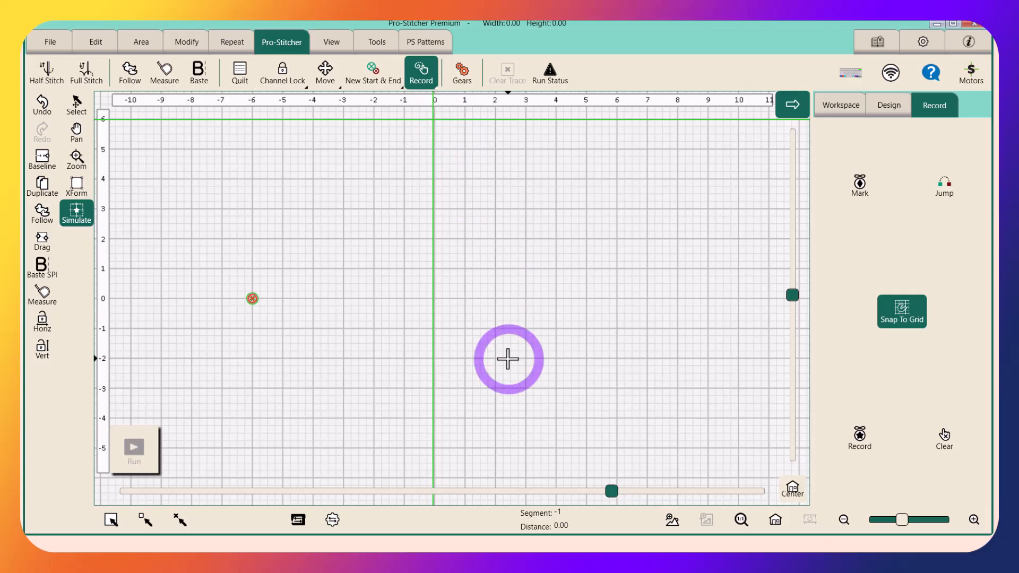
Record the outer diamond by marking points at (0, 6), (6, 0) and (0, -6), closing it at (-6, 0)
{"action": "left_click", "coordinate": [859, 188]}
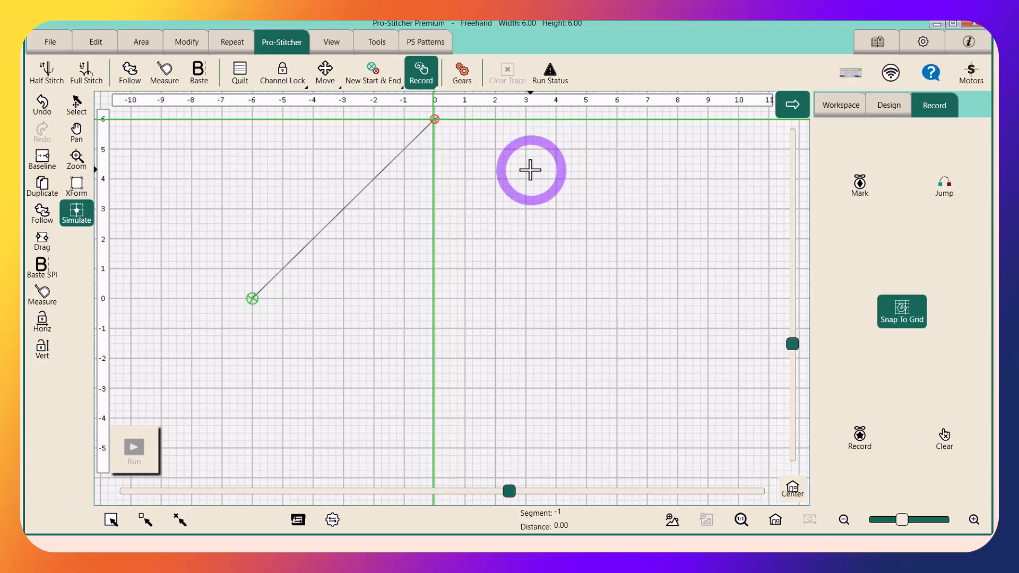
{"action": "left_click_drag", "start_coordinate": [548, 201], "coordinate": [556, 212]}
{"action": "left_click_drag", "start_coordinate": [584, 252], "coordinate": [618, 299]}
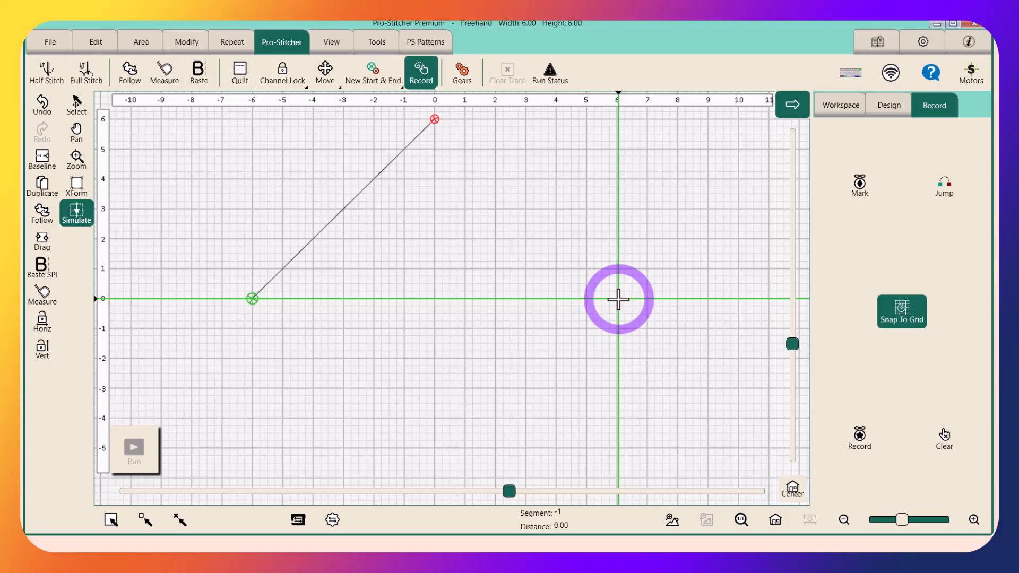
{"action": "left_click", "coordinate": [856, 190]}
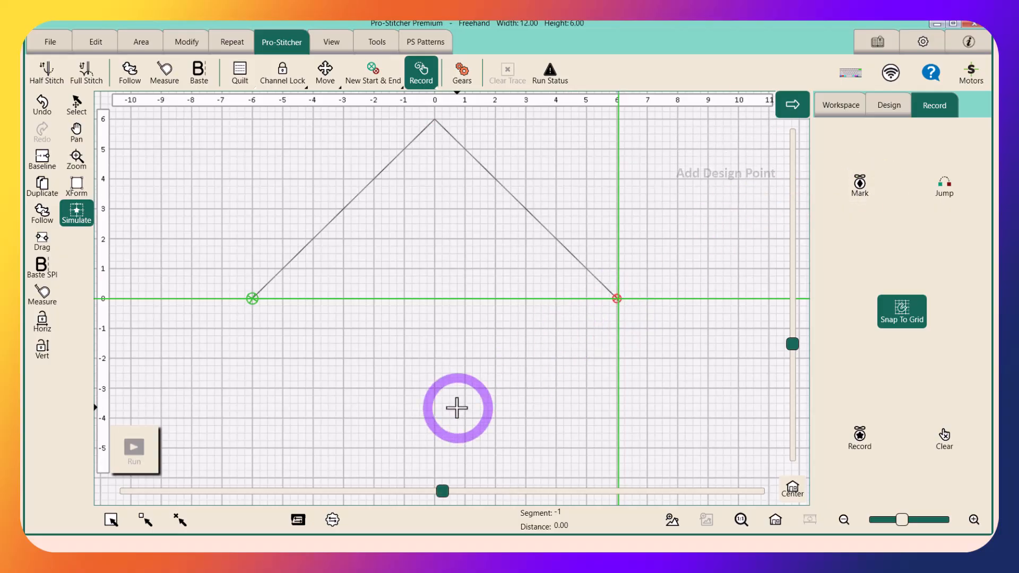
{"action": "mouse_move", "coordinate": [457, 408]}
{"action": "left_mouse_down"}
{"action": "mouse_move", "coordinate": [445, 478]}
{"action": "mouse_move", "coordinate": [434, 480]}
{"action": "left_mouse_up"}
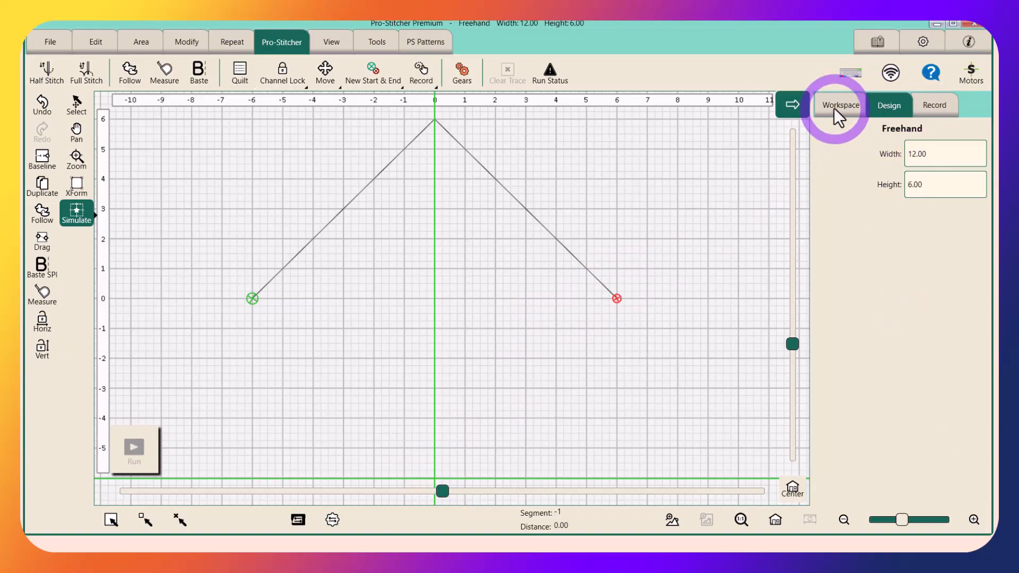
{"action": "left_click", "coordinate": [937, 104]}
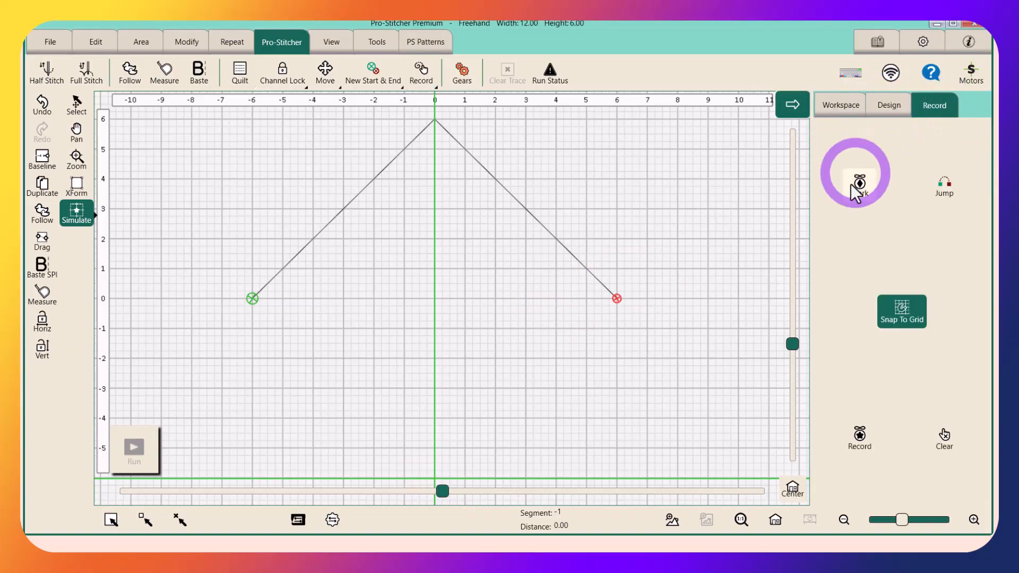
{"action": "left_click", "coordinate": [852, 184]}
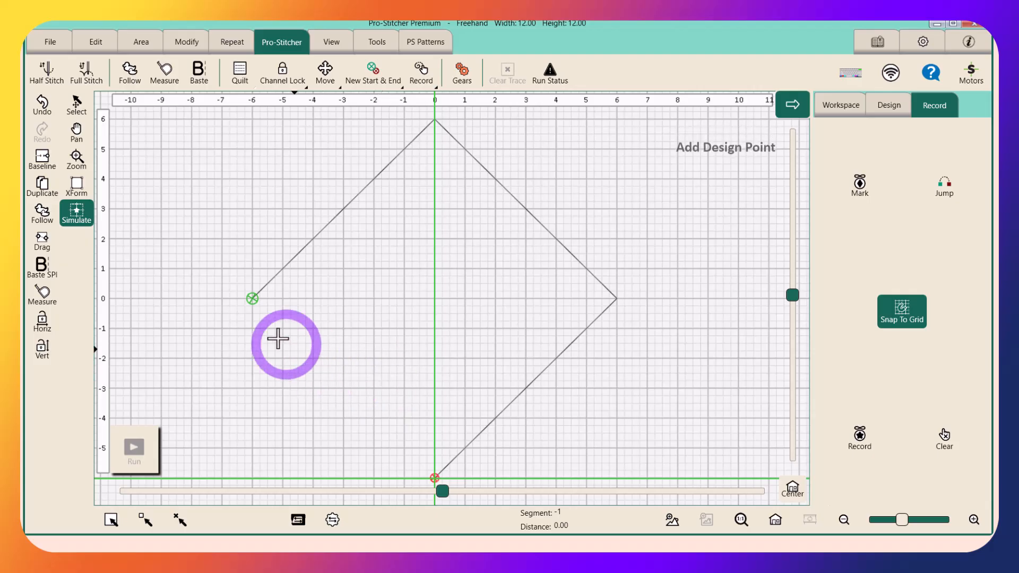
{"action": "left_click_drag", "start_coordinate": [263, 314], "coordinate": [252, 299]}
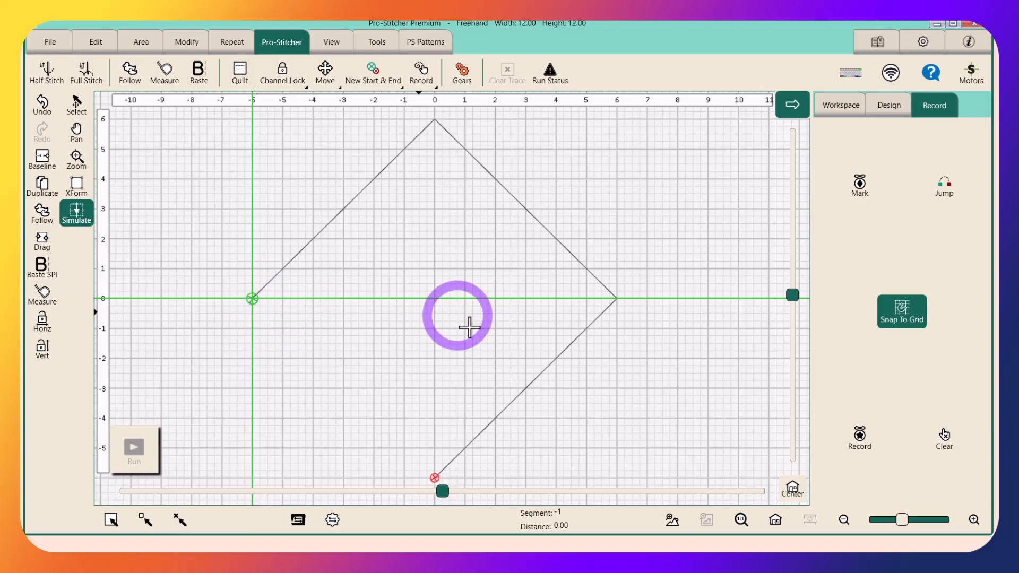
{"action": "left_click", "coordinate": [860, 190]}
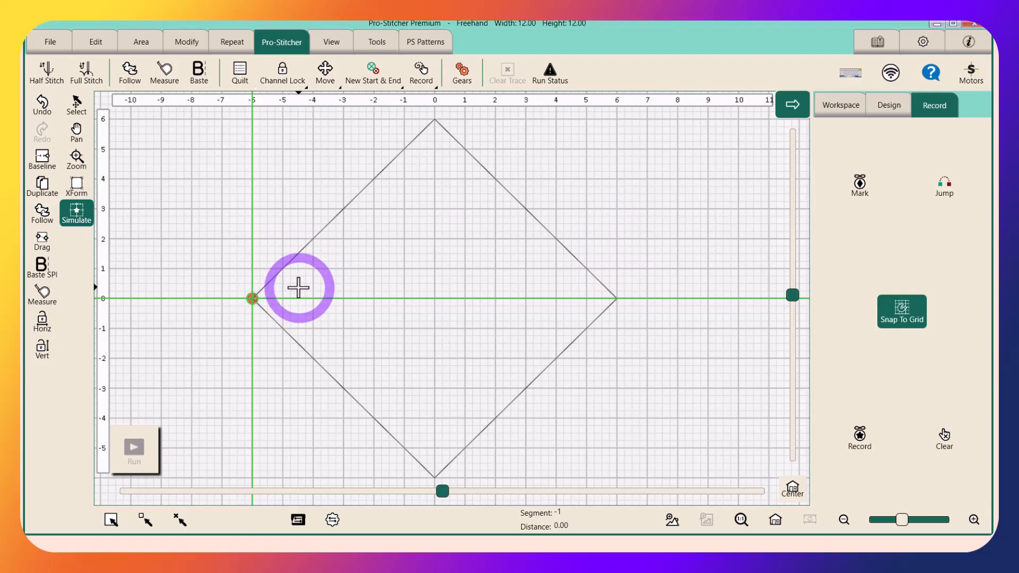
Record the inner diamond by marking points at (0, 4), (6, 0) and (0, -4), closing it at (-6, 0)
{"action": "left_click_drag", "start_coordinate": [298, 287], "coordinate": [434, 182]}
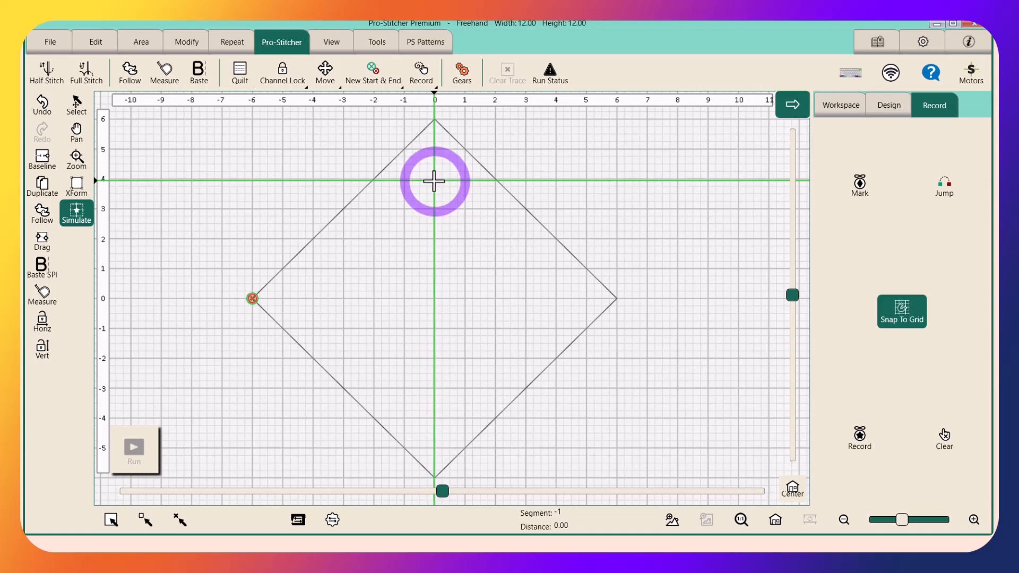
{"action": "left_click", "coordinate": [858, 182]}
{"action": "left_click_drag", "start_coordinate": [637, 235], "coordinate": [615, 299]}
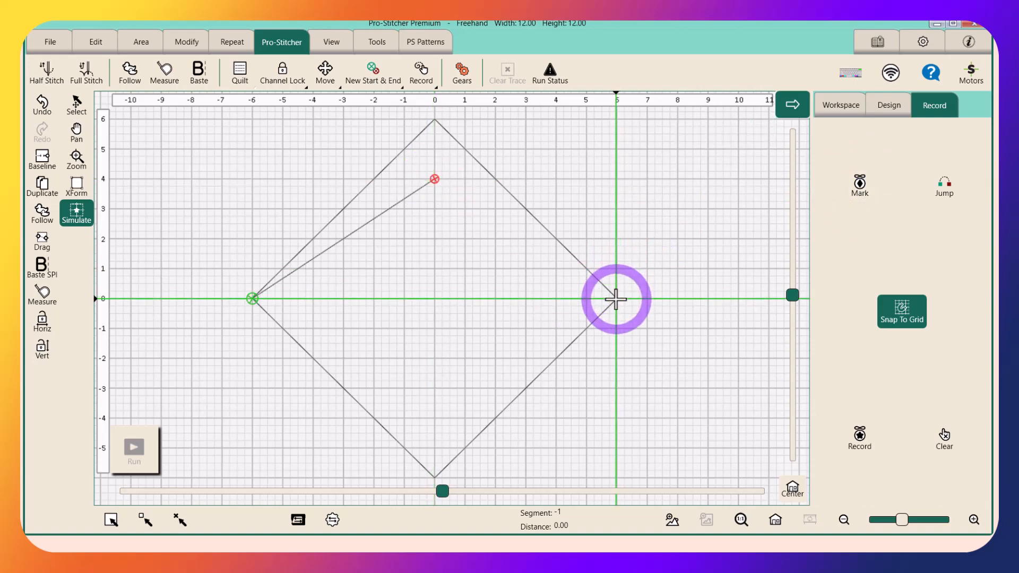
{"action": "left_click", "coordinate": [859, 182]}
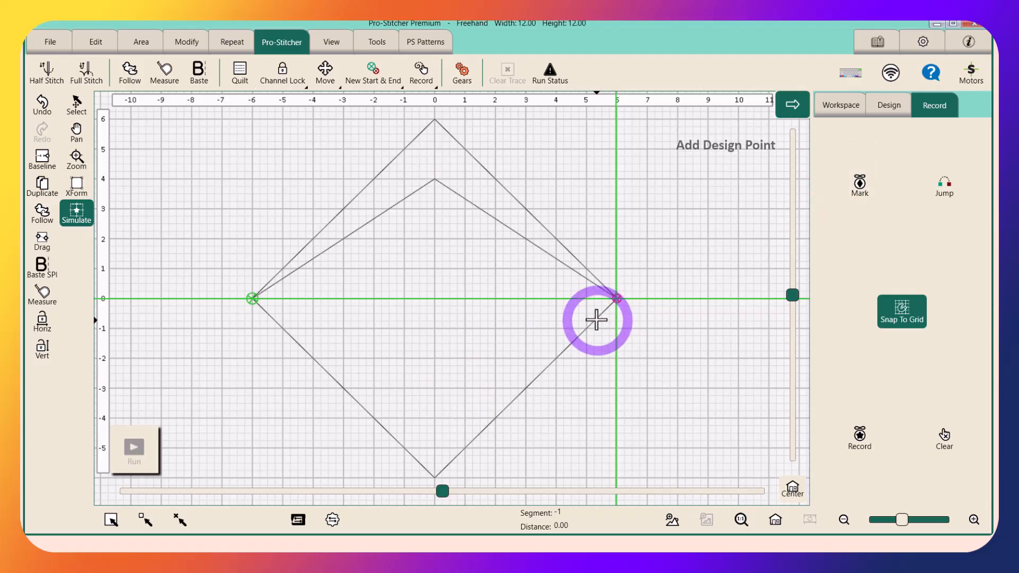
{"action": "left_click_drag", "start_coordinate": [596, 318], "coordinate": [434, 420]}
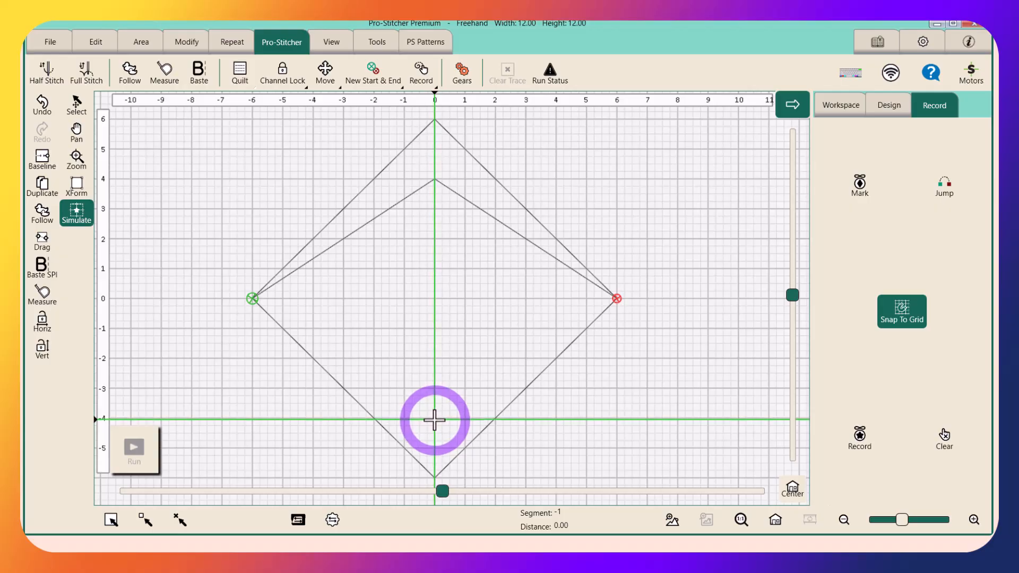
{"action": "left_click", "coordinate": [859, 183]}
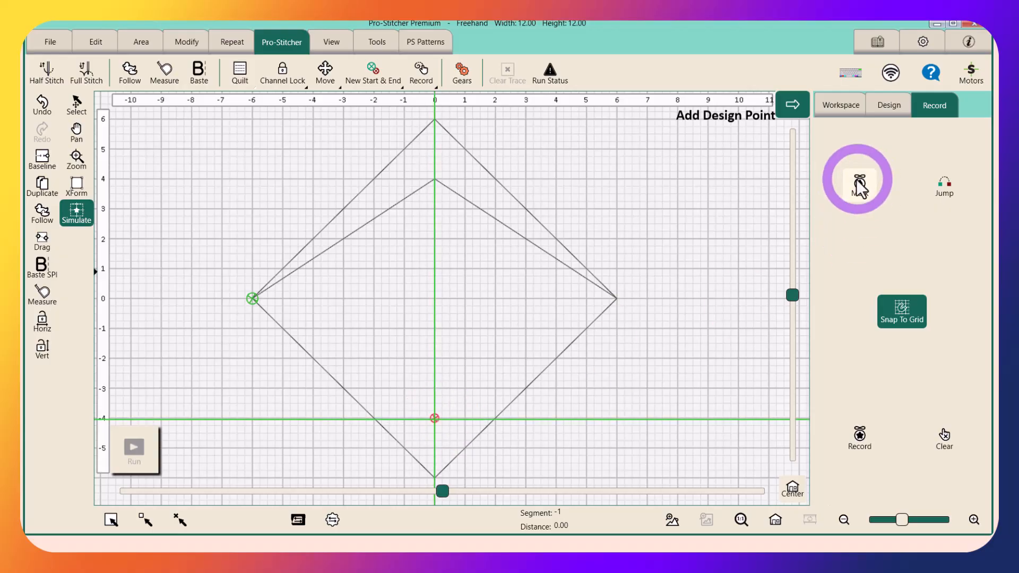
{"action": "left_click", "coordinate": [254, 295]}
{"action": "left_click_drag", "start_coordinate": [254, 296], "coordinate": [252, 298]}
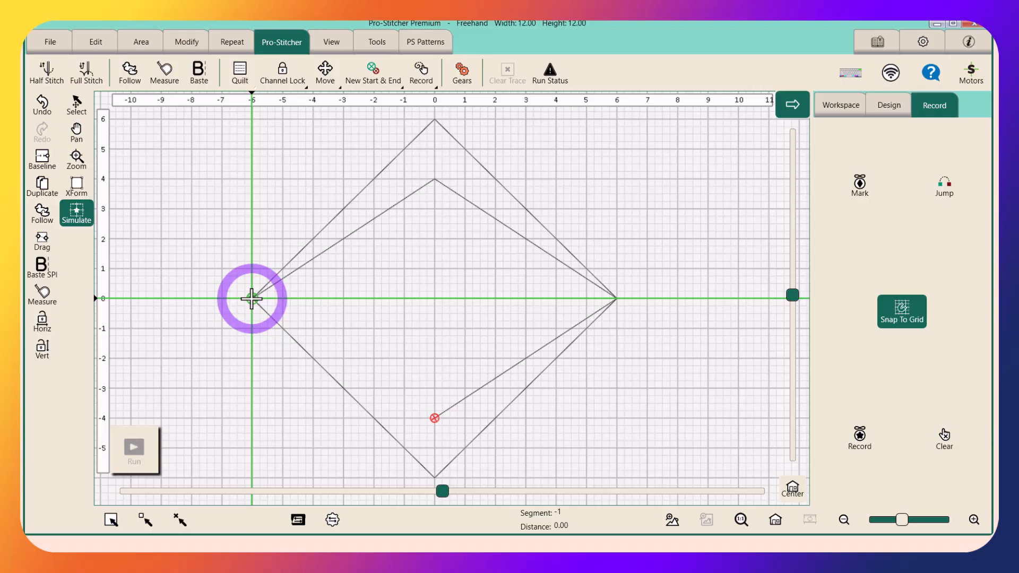
{"action": "left_click", "coordinate": [859, 182]}
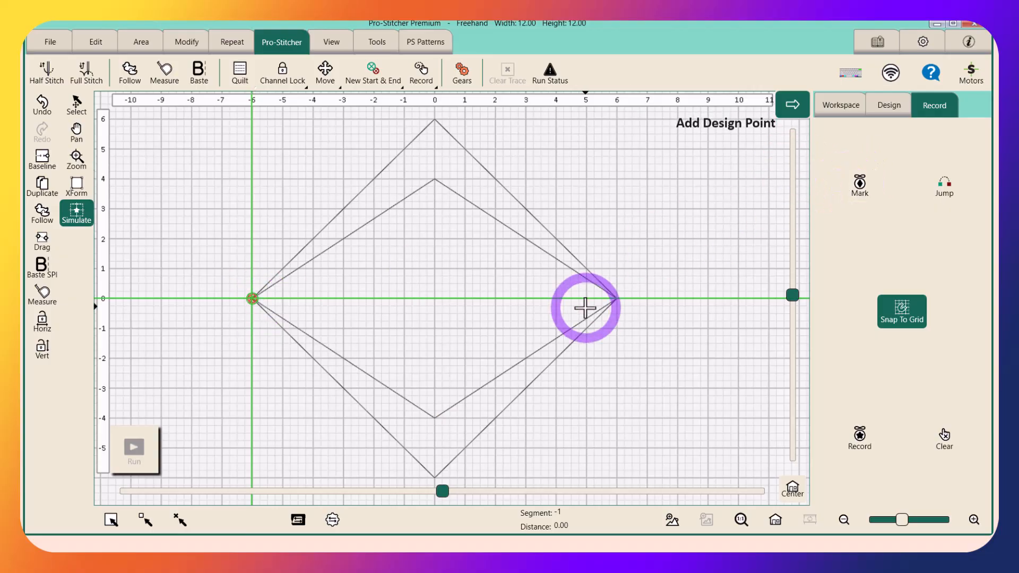
Mark an end point at (6, 0) to add a horizontal line through the middle of the diamonds
{"action": "left_click_drag", "start_coordinate": [585, 308], "coordinate": [617, 300]}
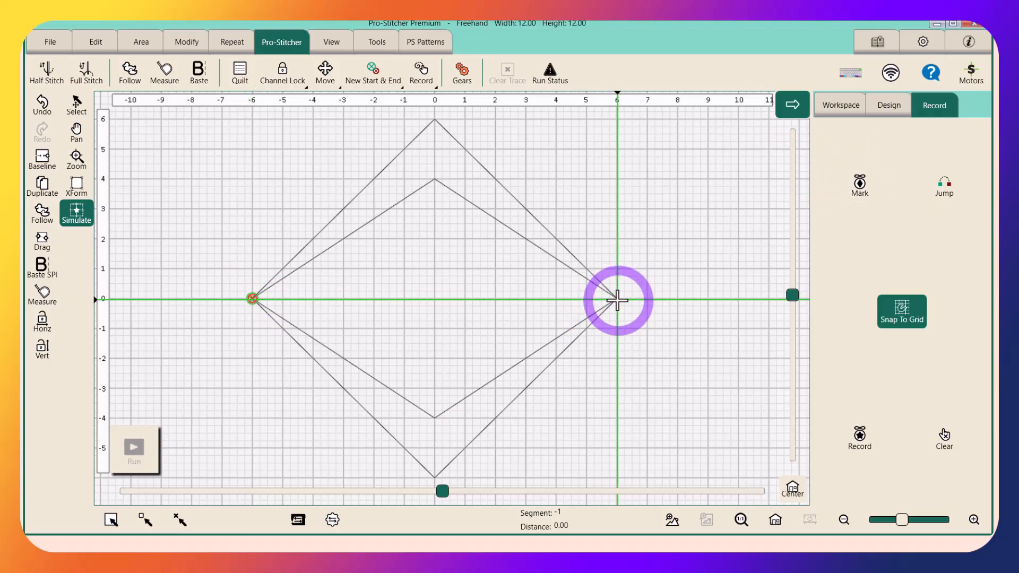
{"action": "left_click", "coordinate": [856, 187]}
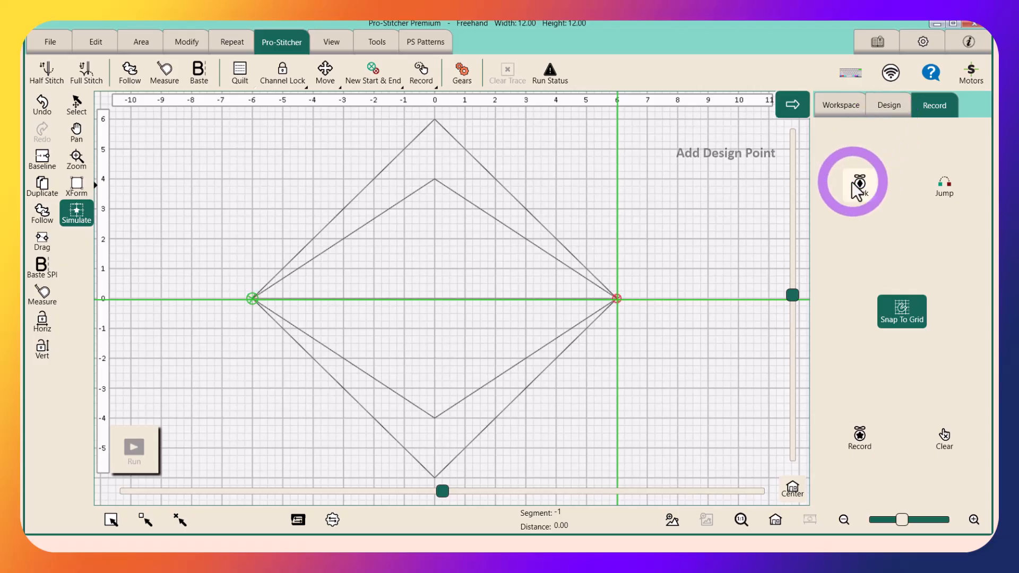
{"action": "left_click", "coordinate": [882, 104]}
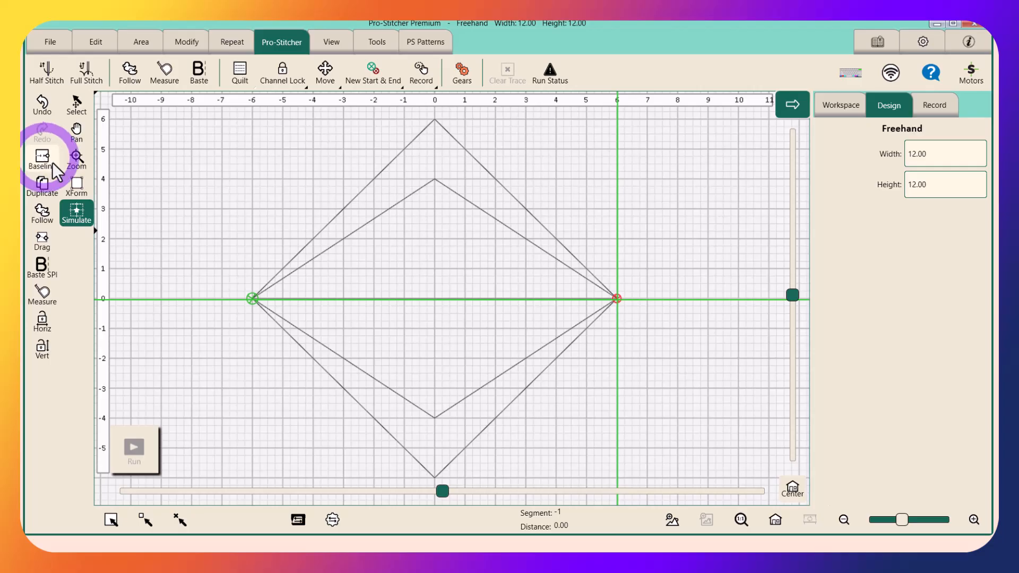
Hide the grid, then baseline the recorded diamond design, with the crosshair moved away from it
{"action": "left_click", "coordinate": [329, 44]}
{"action": "left_click", "coordinate": [77, 72]}
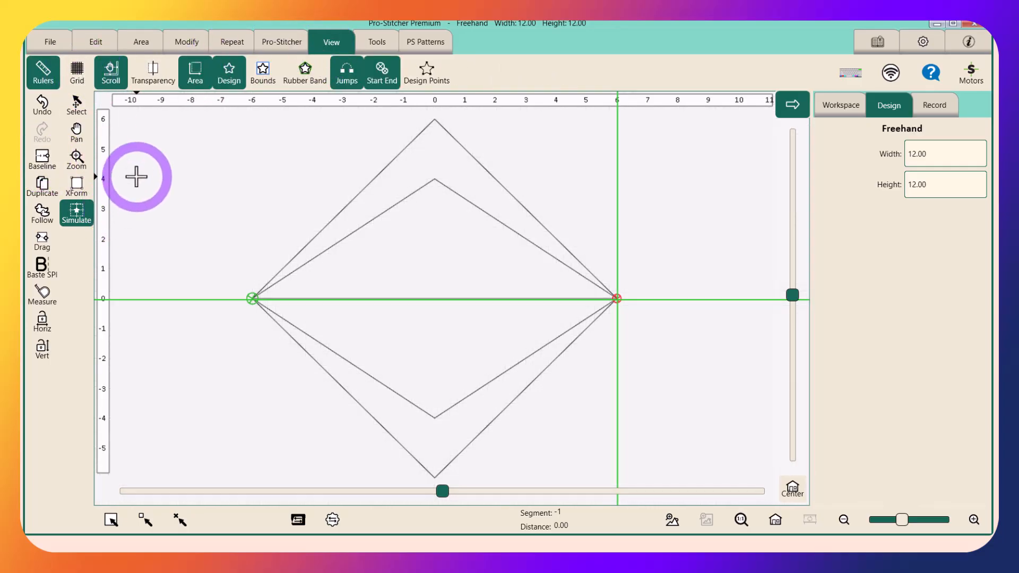
{"action": "left_click_drag", "start_coordinate": [206, 162], "coordinate": [223, 298]}
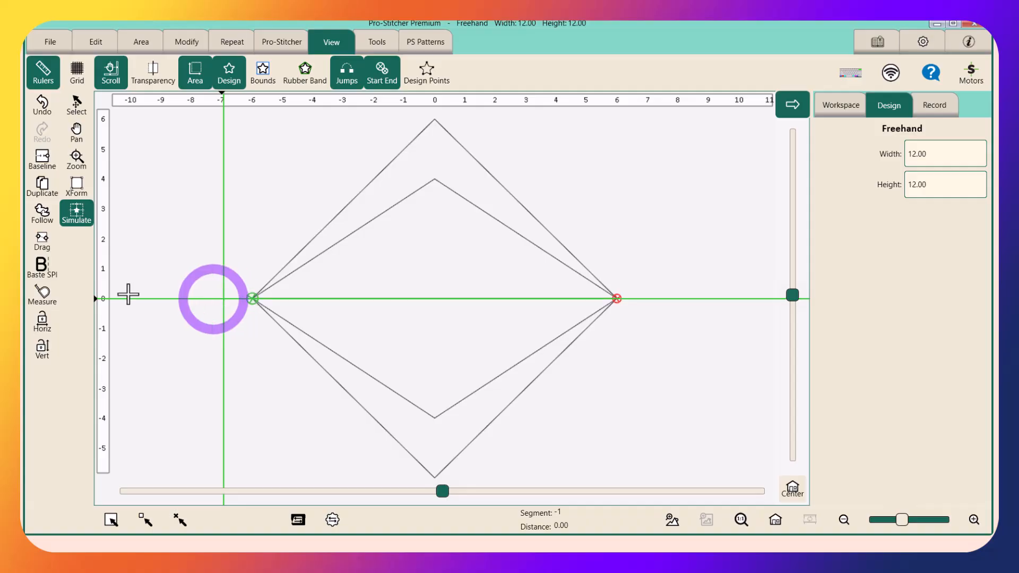
{"action": "left_click", "coordinate": [45, 328]}
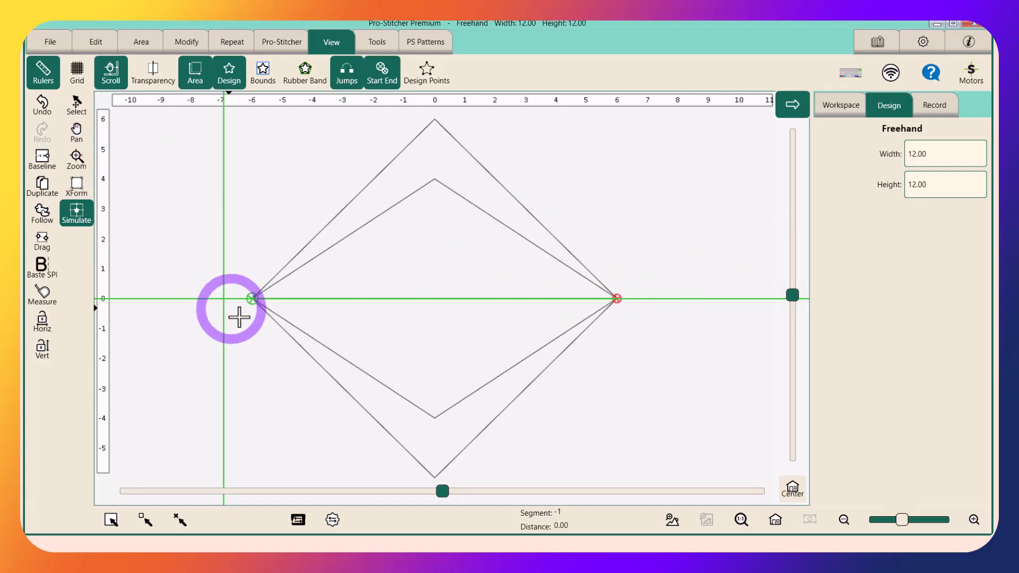
{"action": "left_click", "coordinate": [42, 158]}
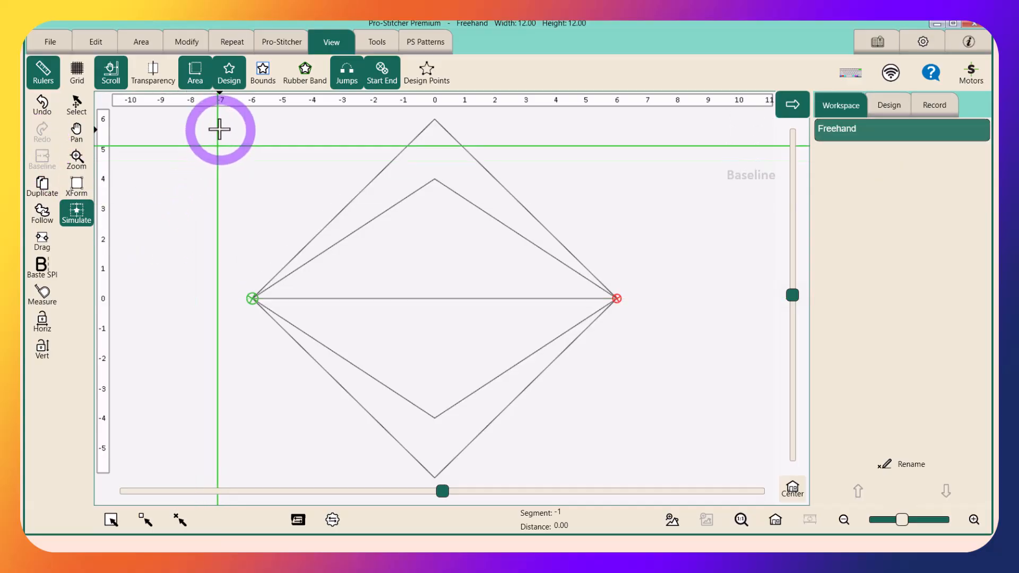
{"action": "left_click", "coordinate": [216, 112]}
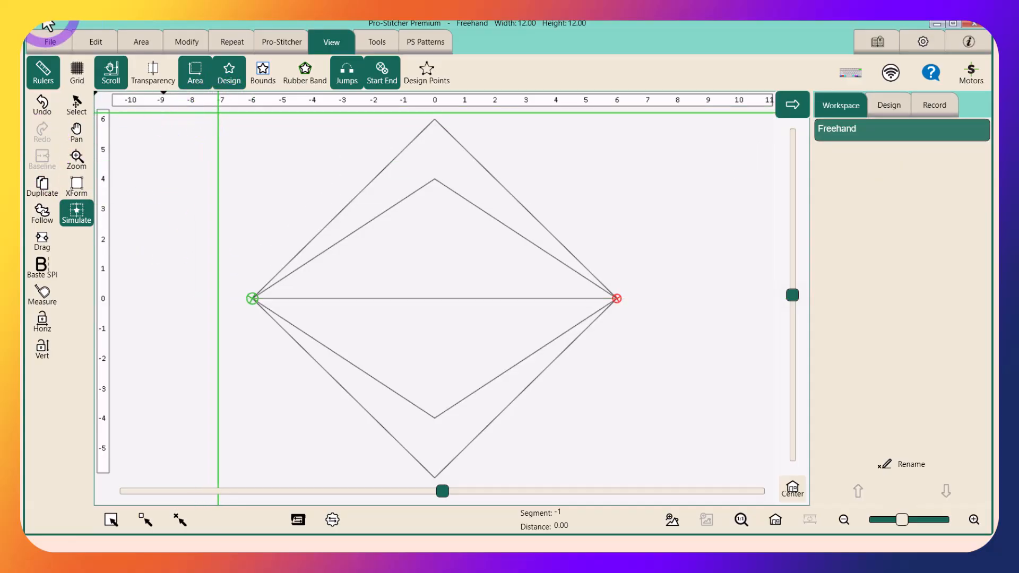
Begin saving the selected diamond design and browse the folder list down to Miscellaneous Designs
{"action": "left_click", "coordinate": [56, 37]}
{"action": "left_click", "coordinate": [163, 84]}
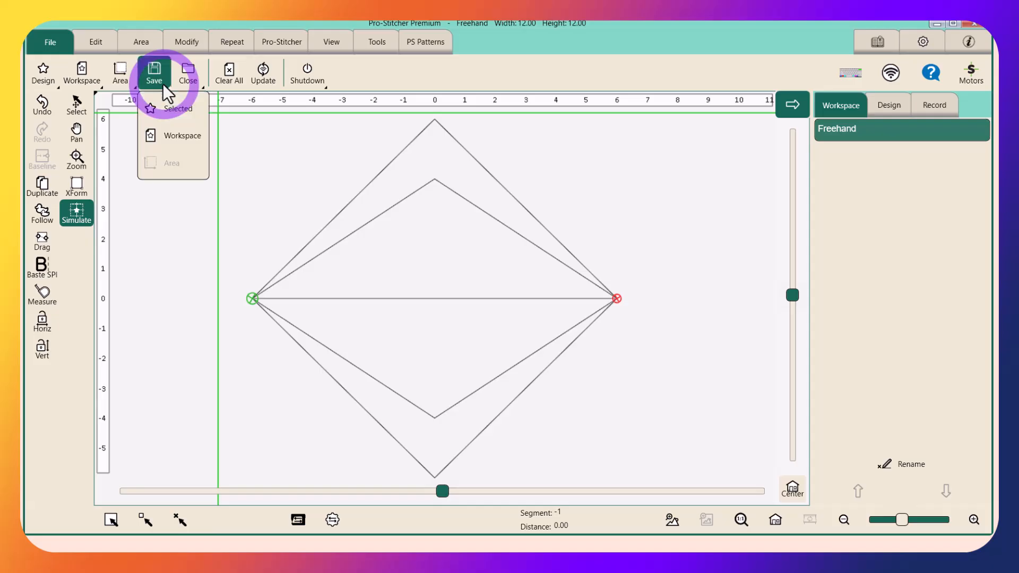
{"action": "left_click", "coordinate": [177, 108]}
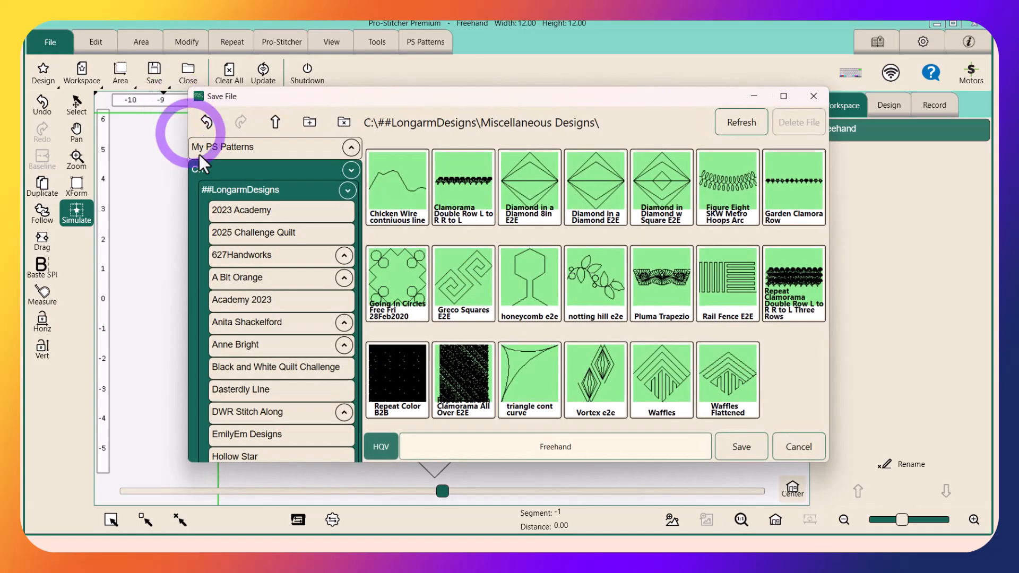
{"action": "scroll", "coordinate": [290, 229], "scroll_direction": "down", "scroll_amount": 4}
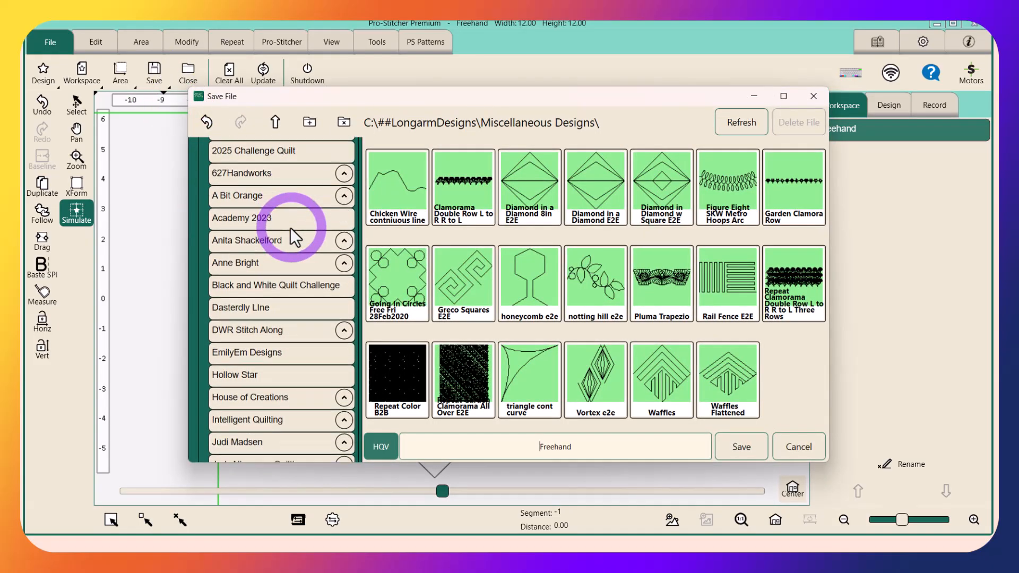
{"action": "scroll", "coordinate": [291, 228], "scroll_direction": "down", "scroll_amount": 5}
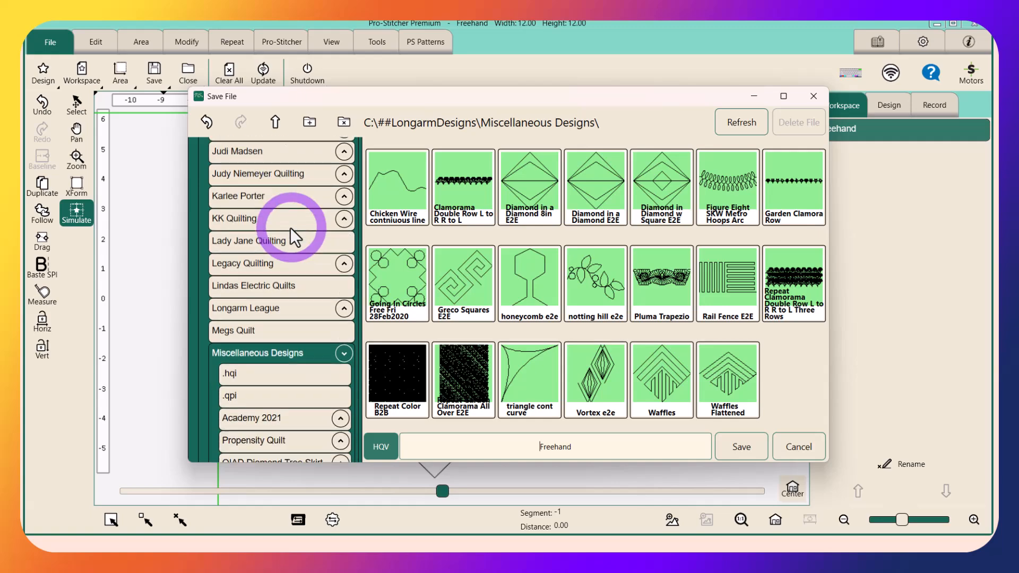
{"action": "scroll", "coordinate": [291, 227], "scroll_direction": "down", "scroll_amount": 2}
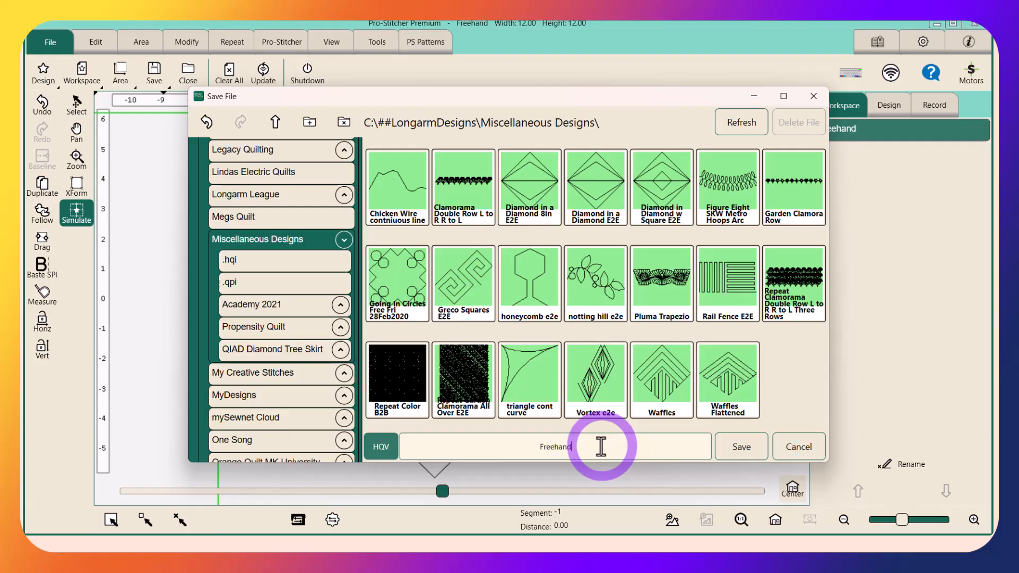
Enter Diamond in Diamond E2E as the design's file name, then cancel the naming and the save
{"action": "left_click", "coordinate": [601, 446]}
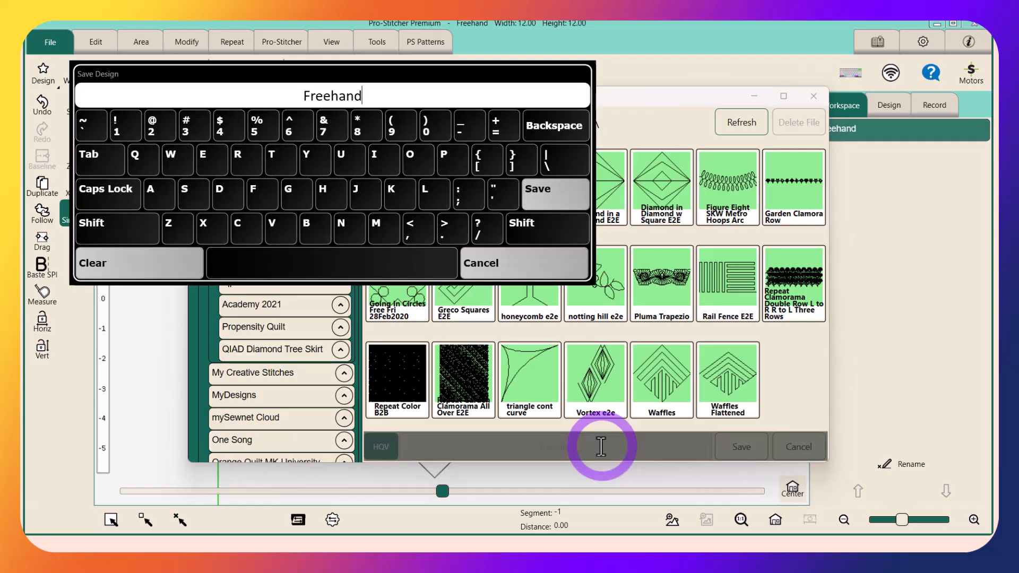
{"action": "left_click", "coordinate": [137, 266]}
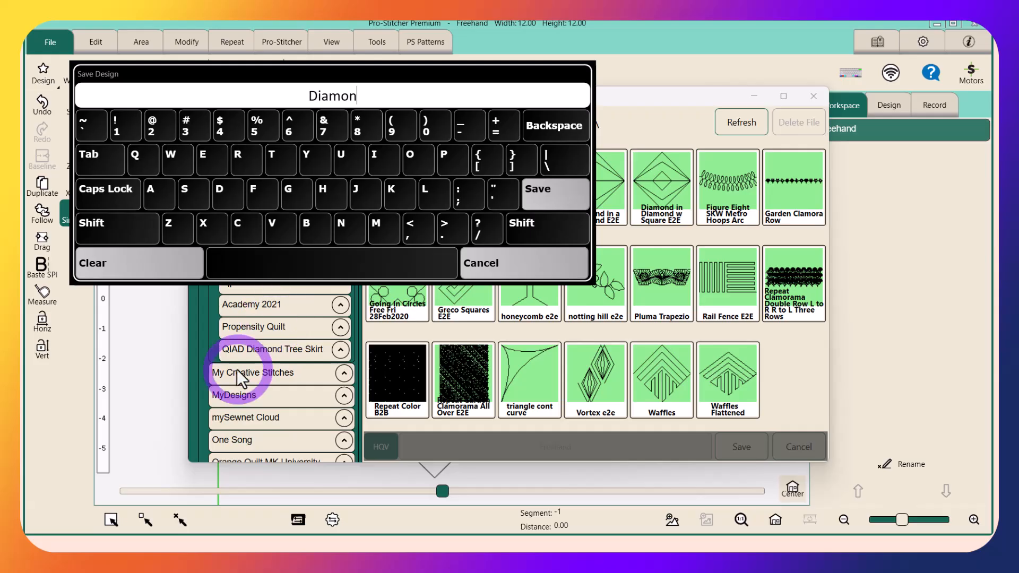
{"action": "type", "text": "Diamond in Diamond "}
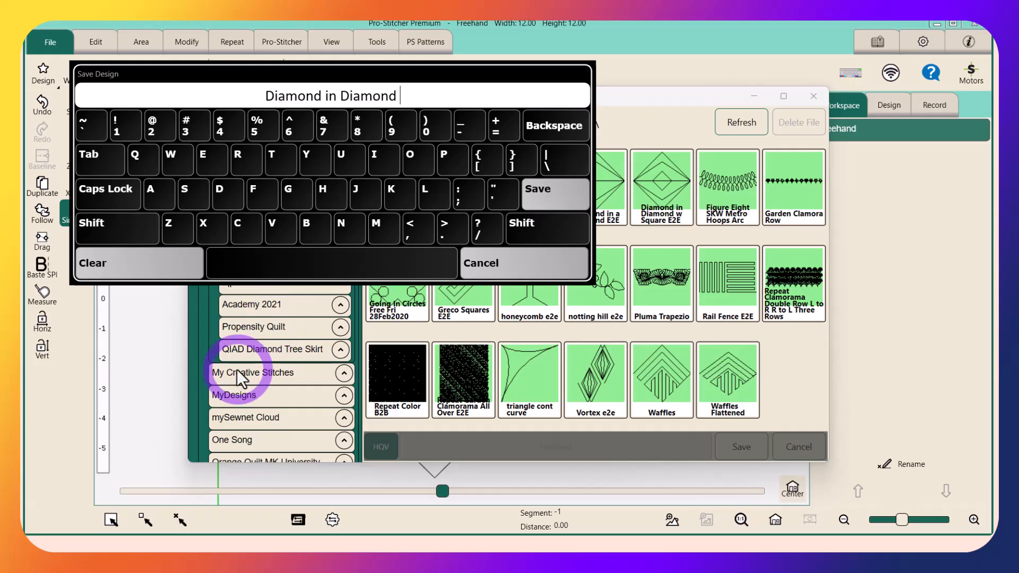
{"action": "type", "text": "E2E"}
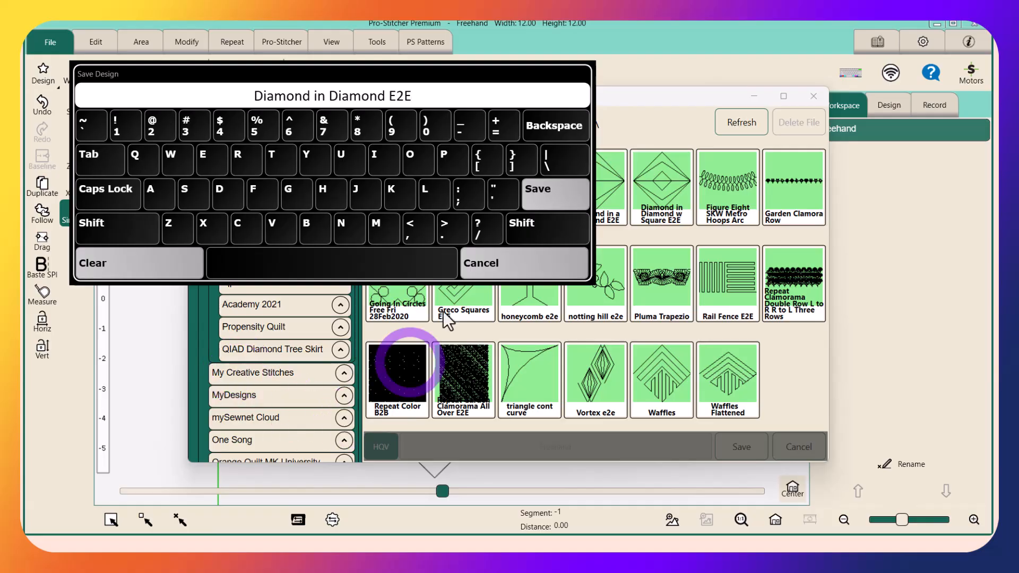
{"action": "left_click", "coordinate": [526, 266]}
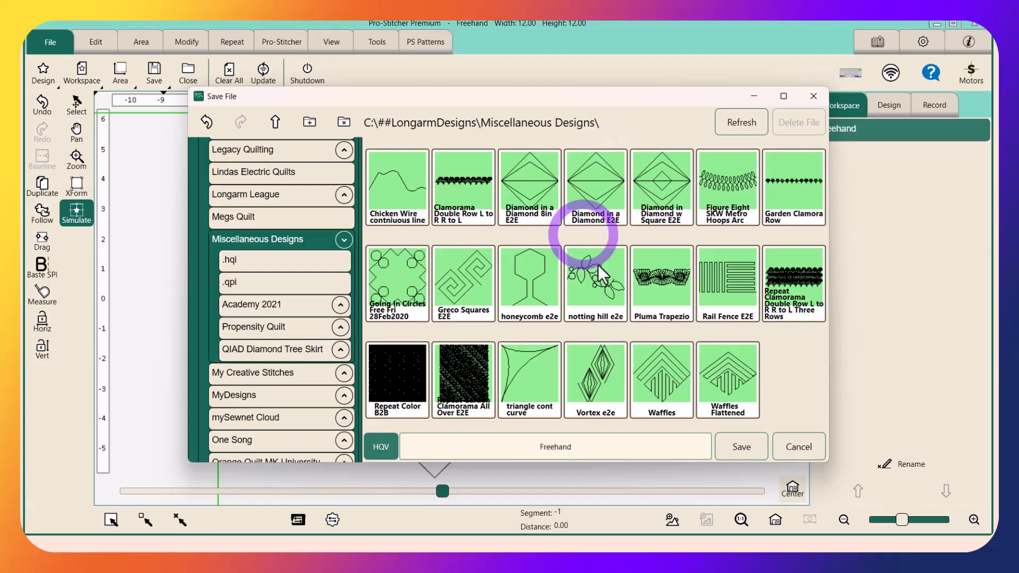
{"action": "left_click", "coordinate": [798, 447]}
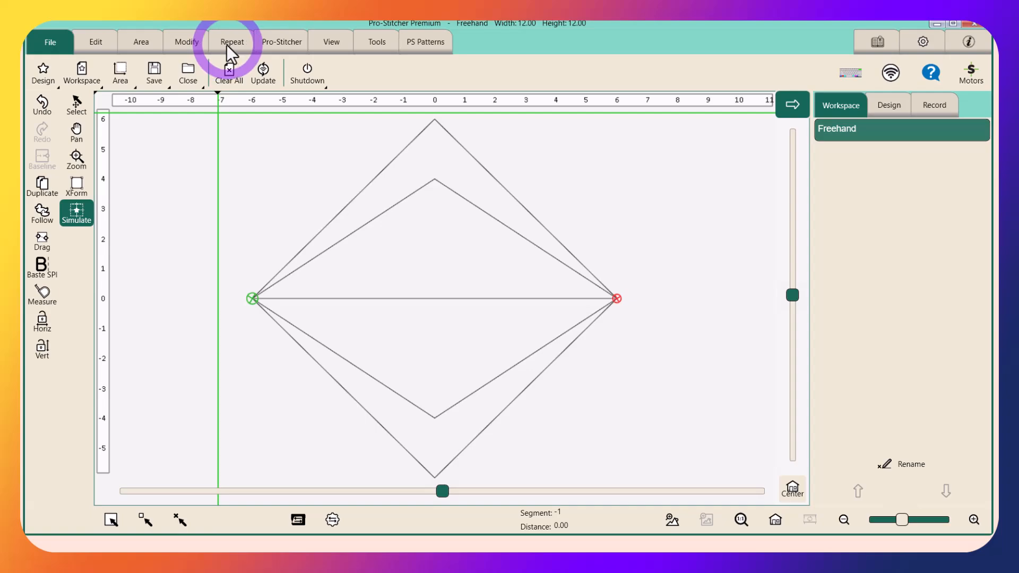
Resize the diamond design to a width of 8.00 with proportions locked, and baseline it
{"action": "left_click", "coordinate": [183, 41]}
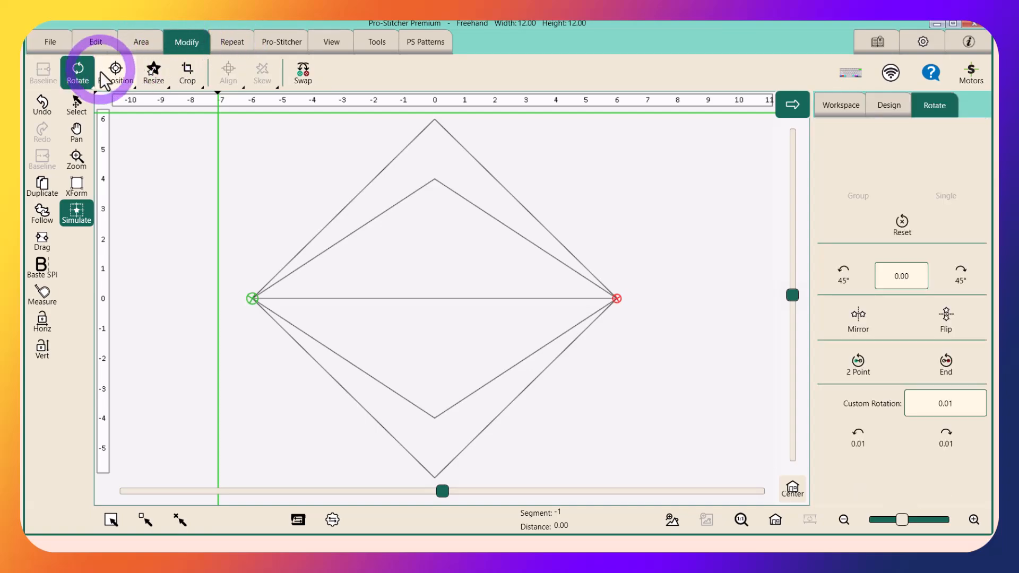
{"action": "left_click", "coordinate": [154, 75]}
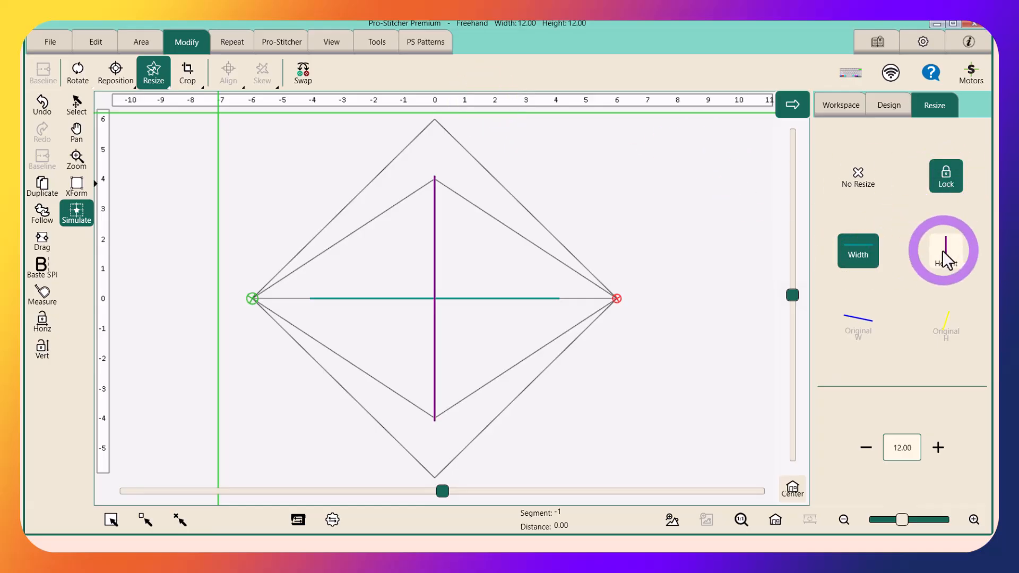
{"action": "left_click", "coordinate": [902, 447]}
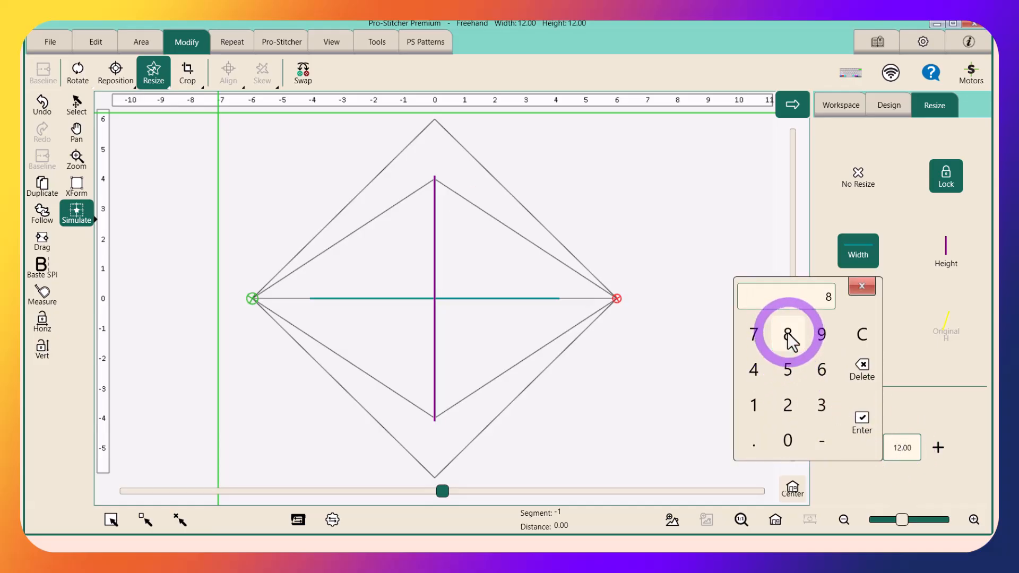
{"action": "left_click", "coordinate": [861, 420]}
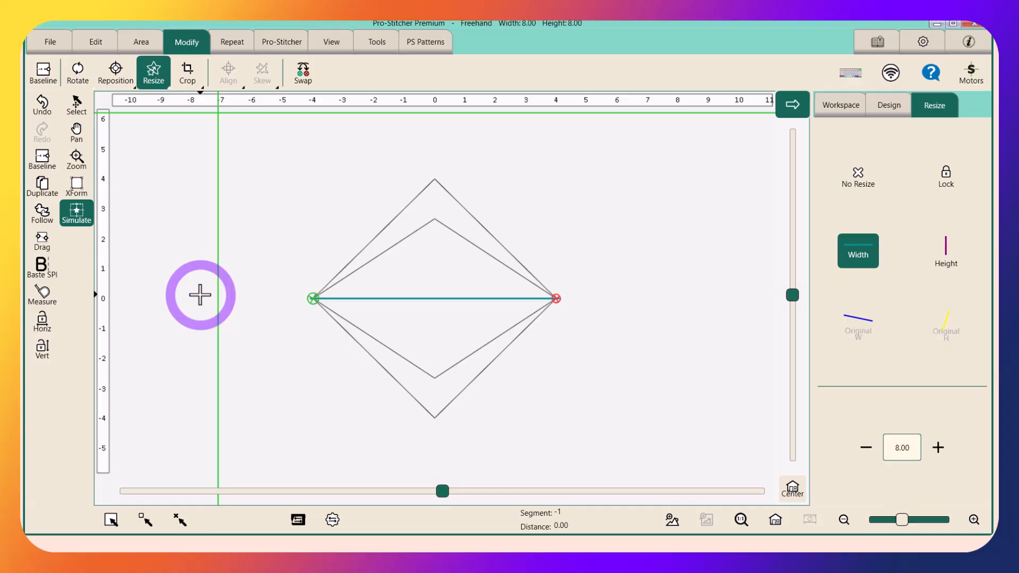
{"action": "left_click", "coordinate": [38, 161]}
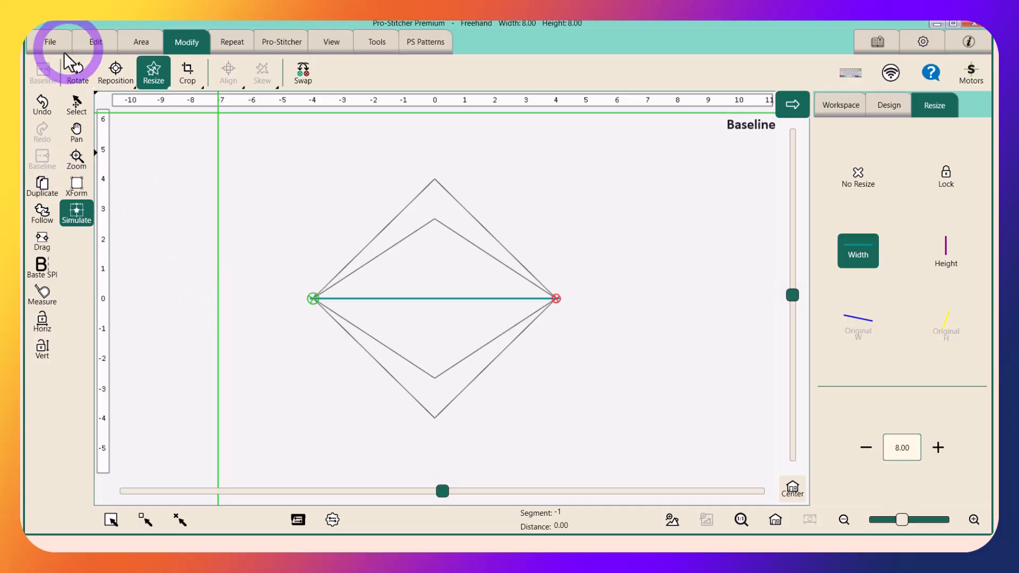
Open the save dialog for the selected 8-inch design and cancel it
{"action": "left_click", "coordinate": [51, 41]}
{"action": "left_click", "coordinate": [149, 77]}
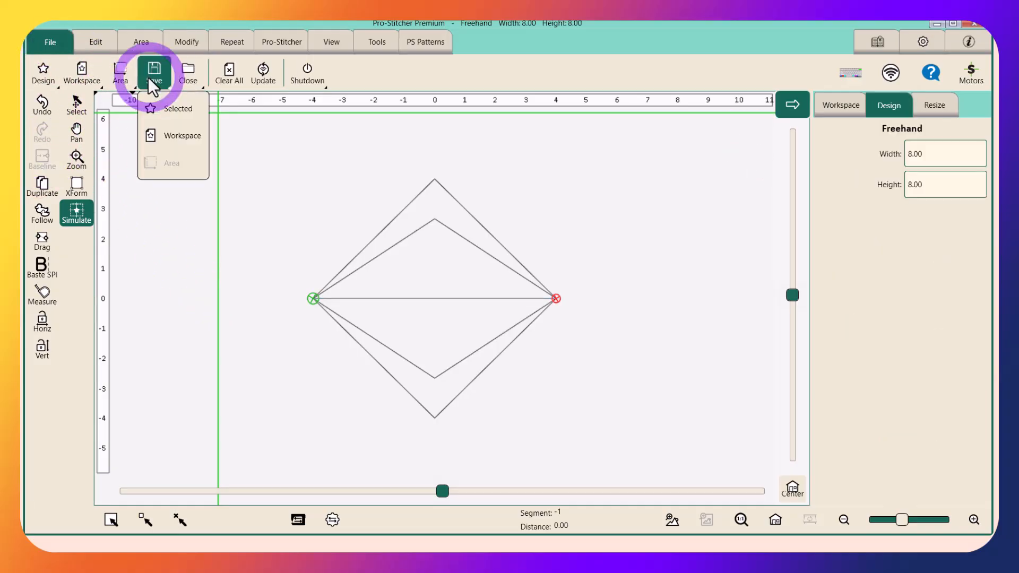
{"action": "left_click", "coordinate": [173, 108]}
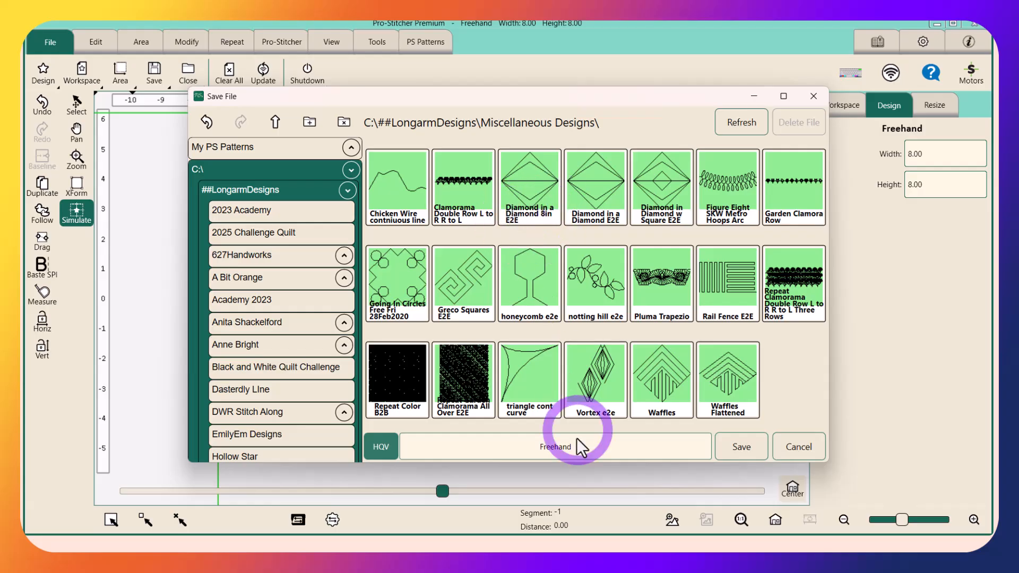
{"action": "left_click", "coordinate": [800, 444]}
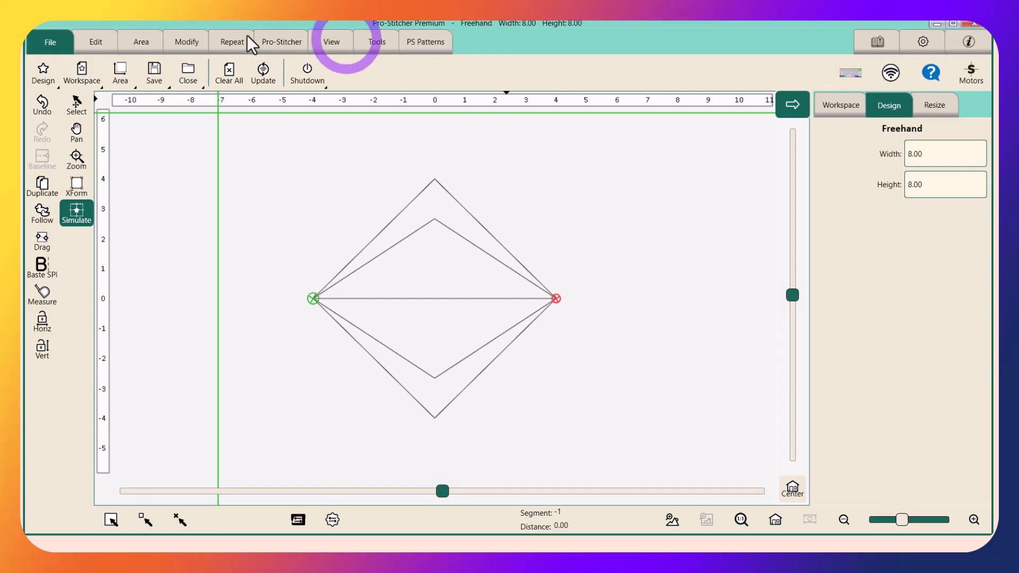
Repeat the diamond design horizontally 9 times and fit the whole row in view
{"action": "left_click", "coordinate": [229, 41]}
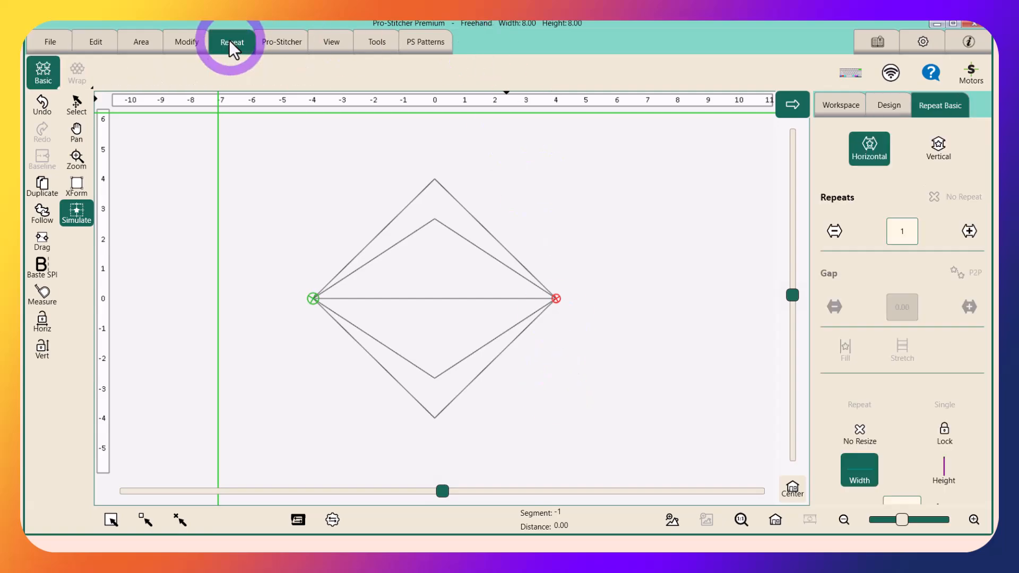
{"action": "left_click", "coordinate": [968, 231]}
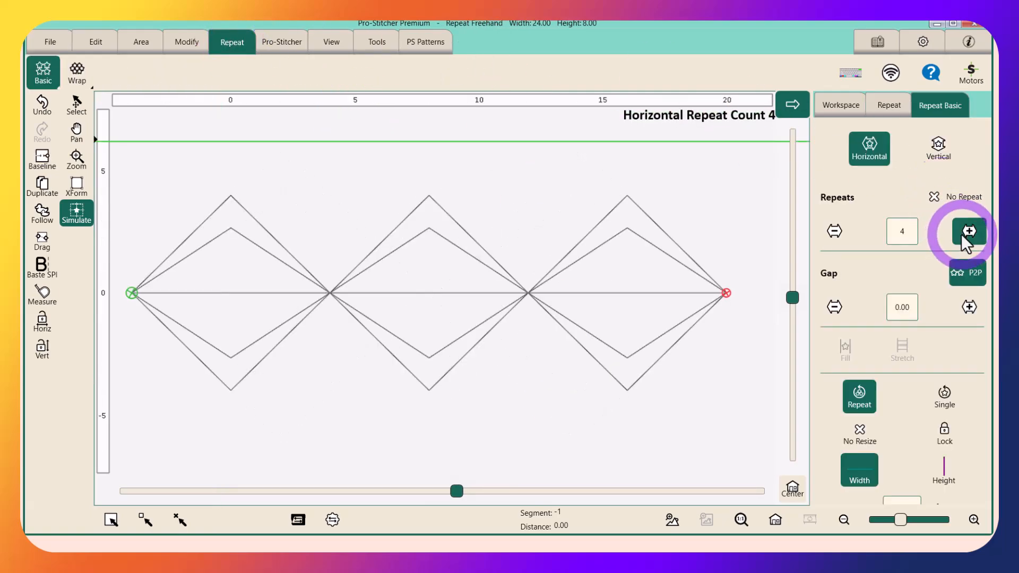
{"action": "left_click", "coordinate": [966, 232]}
{"action": "left_click", "coordinate": [967, 232]}
{"action": "left_click", "coordinate": [961, 235]}
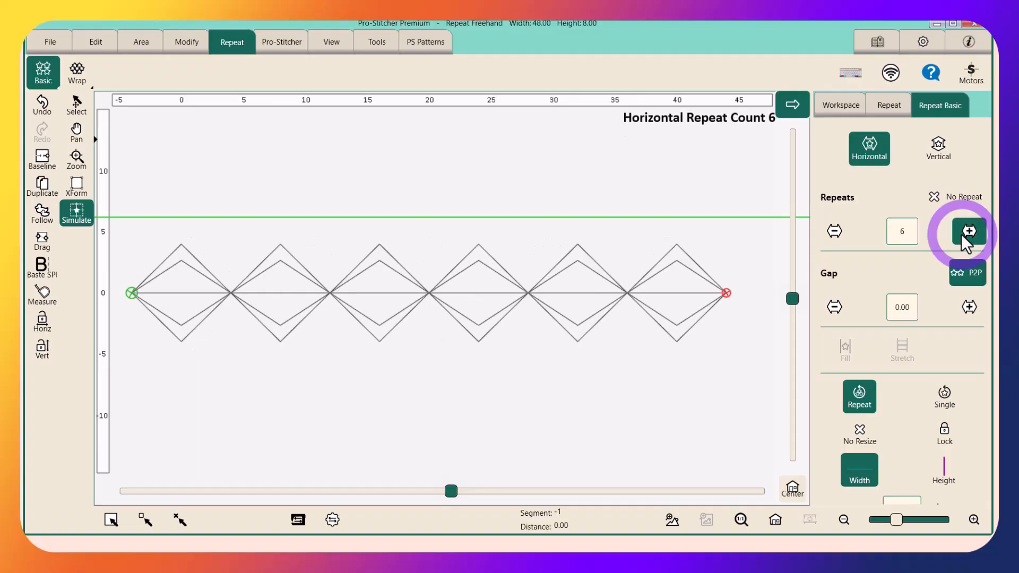
{"action": "left_click", "coordinate": [961, 235]}
{"action": "left_click", "coordinate": [962, 234]}
{"action": "left_click", "coordinate": [834, 232]}
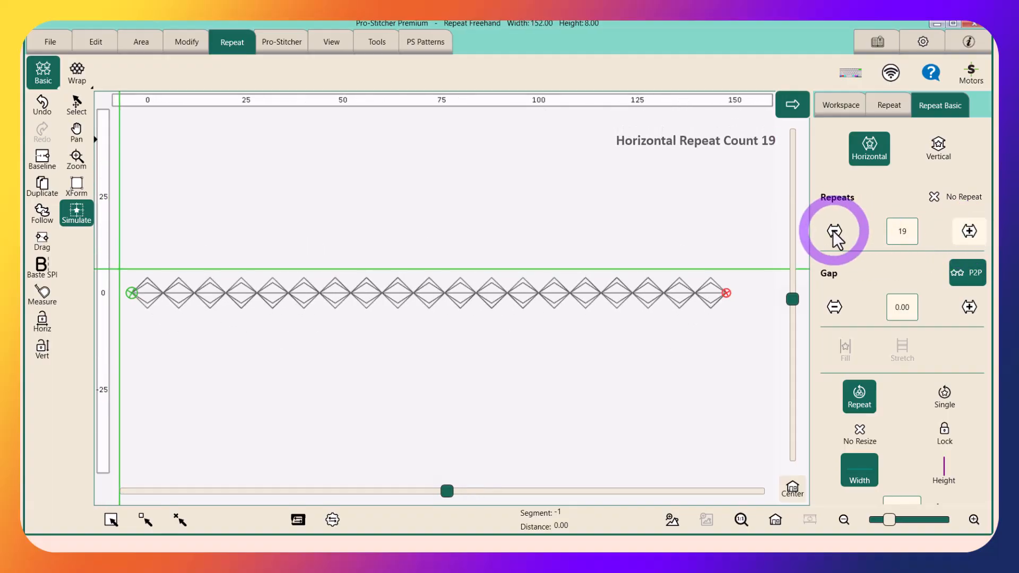
{"action": "left_click", "coordinate": [834, 232]}
{"action": "left_click", "coordinate": [834, 231]}
{"action": "left_click", "coordinate": [834, 232]}
{"action": "left_click", "coordinate": [834, 232]}
{"action": "left_click", "coordinate": [834, 232]}
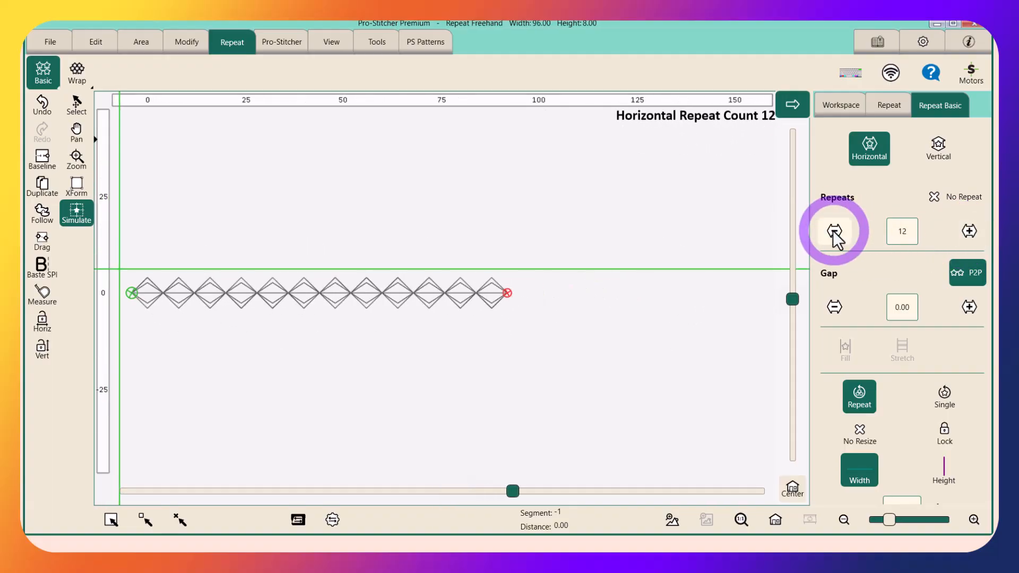
{"action": "left_click", "coordinate": [834, 232]}
{"action": "left_click", "coordinate": [833, 232]}
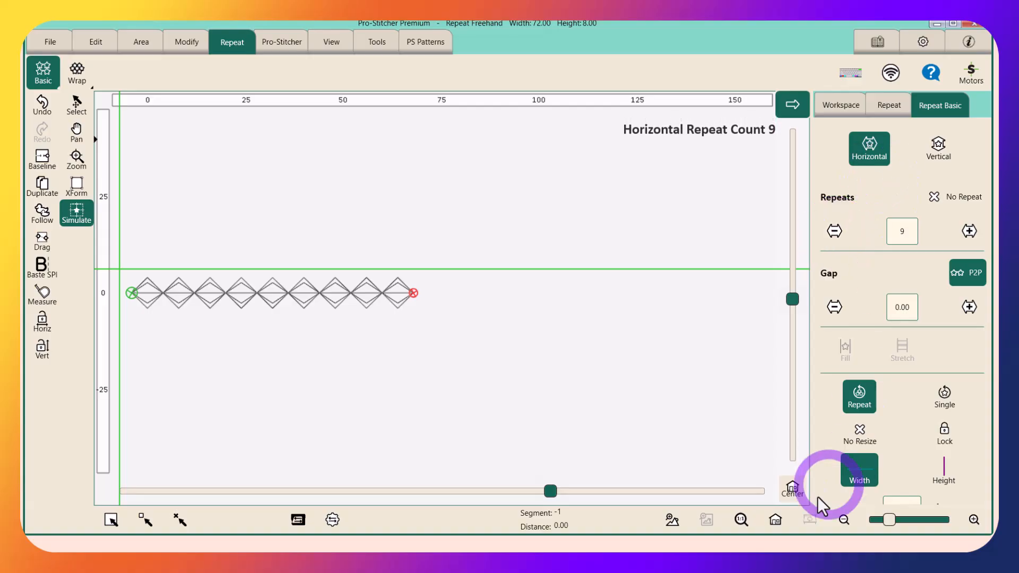
{"action": "left_click", "coordinate": [775, 520]}
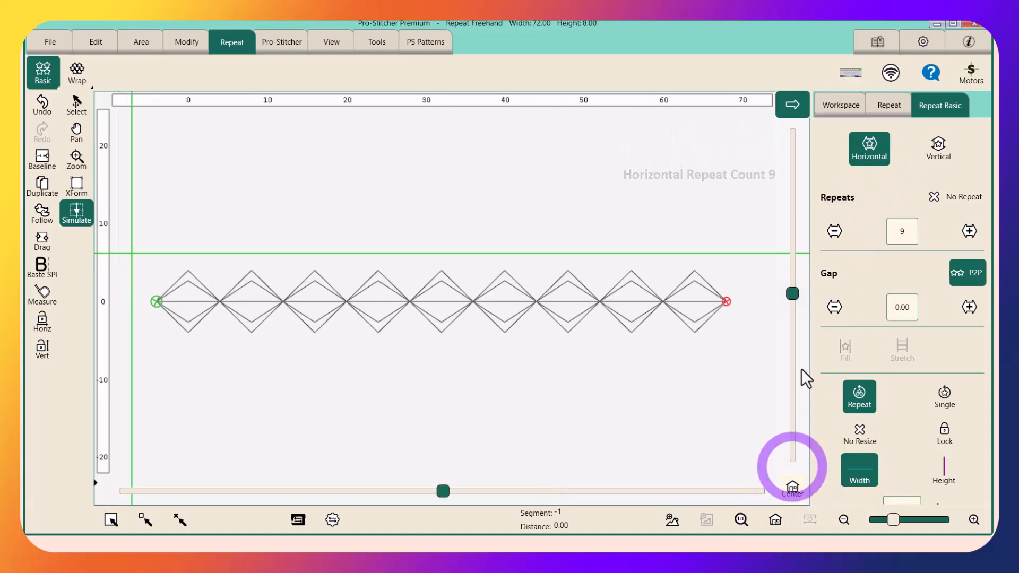
Repeat the diamond row vertically 8 times with a vertical gap of 0.00
{"action": "left_click", "coordinate": [935, 149]}
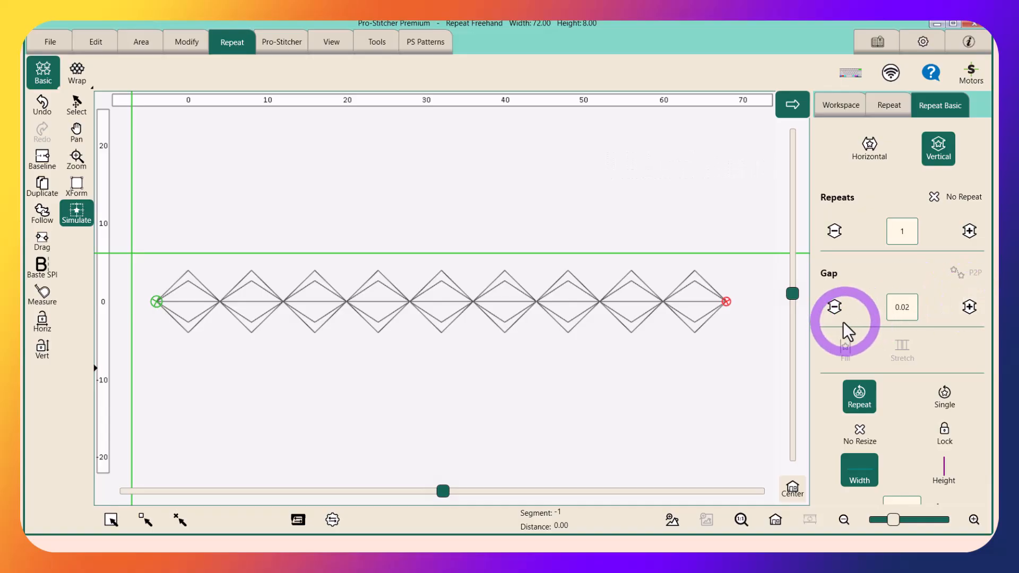
{"action": "left_click", "coordinate": [834, 307]}
{"action": "left_click", "coordinate": [834, 307]}
{"action": "left_click", "coordinate": [970, 233]}
{"action": "left_click", "coordinate": [970, 232]}
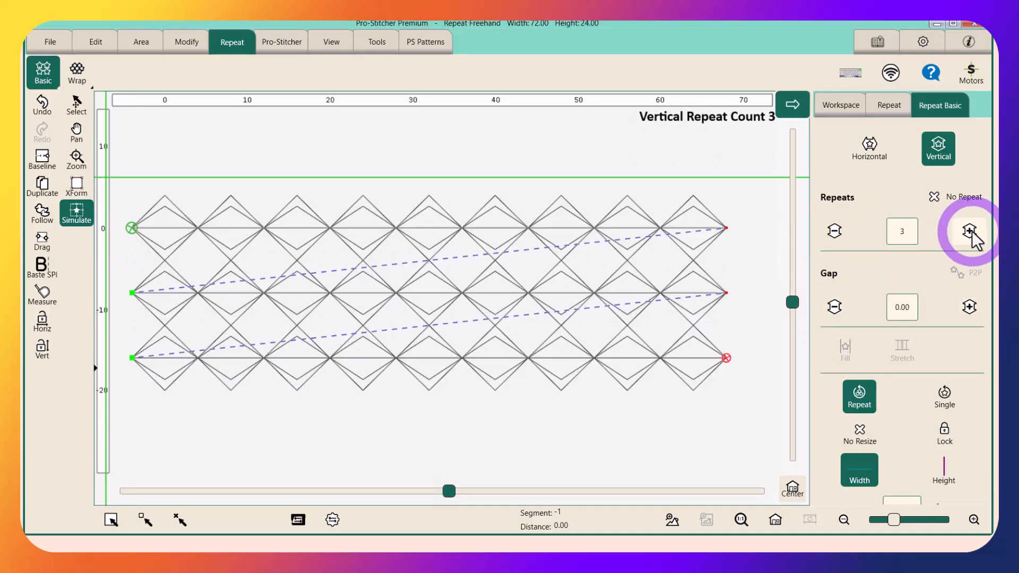
{"action": "left_click", "coordinate": [970, 232]}
{"action": "left_click", "coordinate": [970, 233]}
{"action": "left_click", "coordinate": [970, 231]}
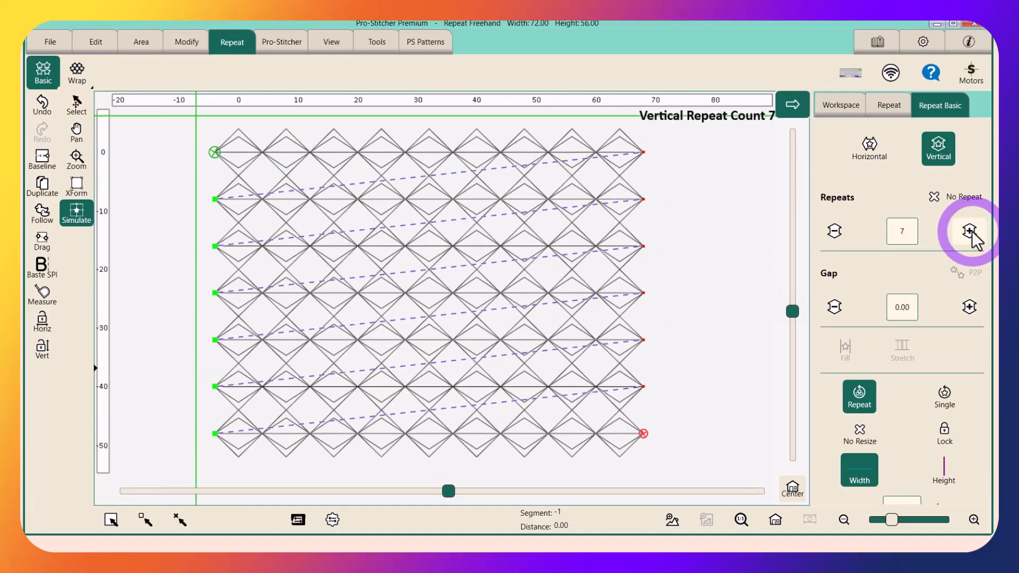
{"action": "left_click", "coordinate": [969, 231]}
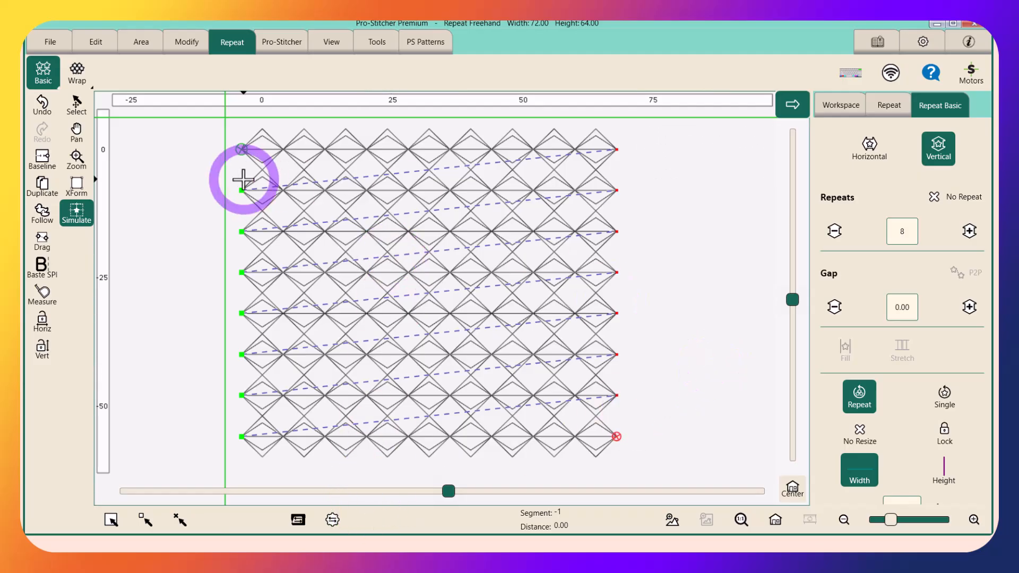
Apply a horizontal wrap that offsets alternate rows by half a design, then return to the basic repeat settings
{"action": "left_click", "coordinate": [77, 72]}
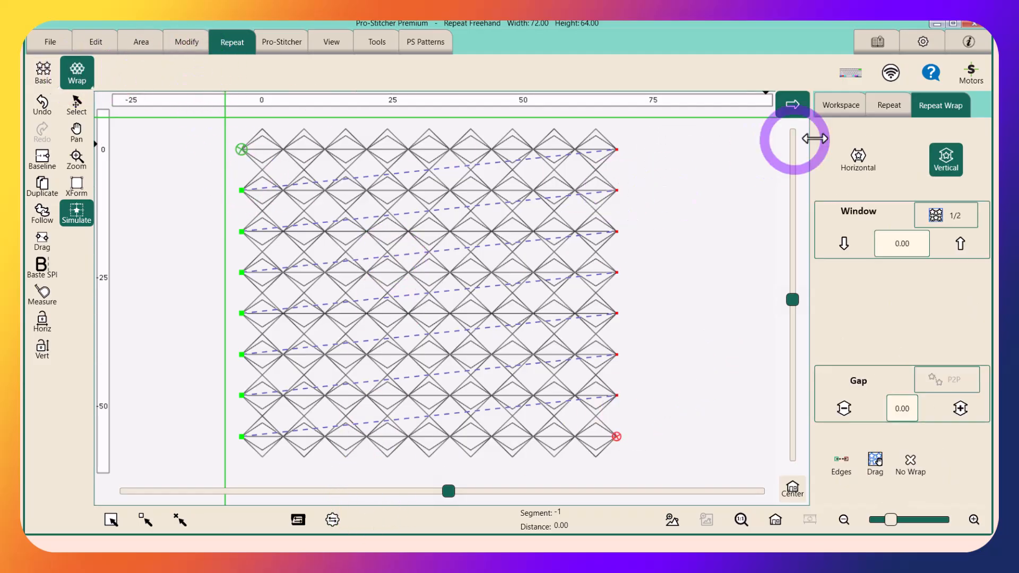
{"action": "left_click", "coordinate": [88, 27]}
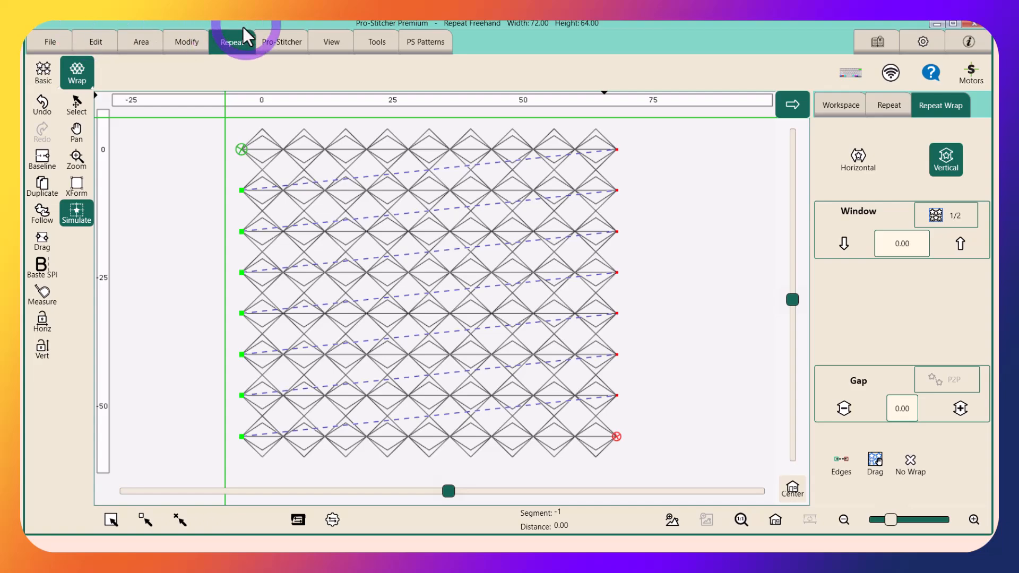
{"action": "left_click", "coordinate": [858, 161]}
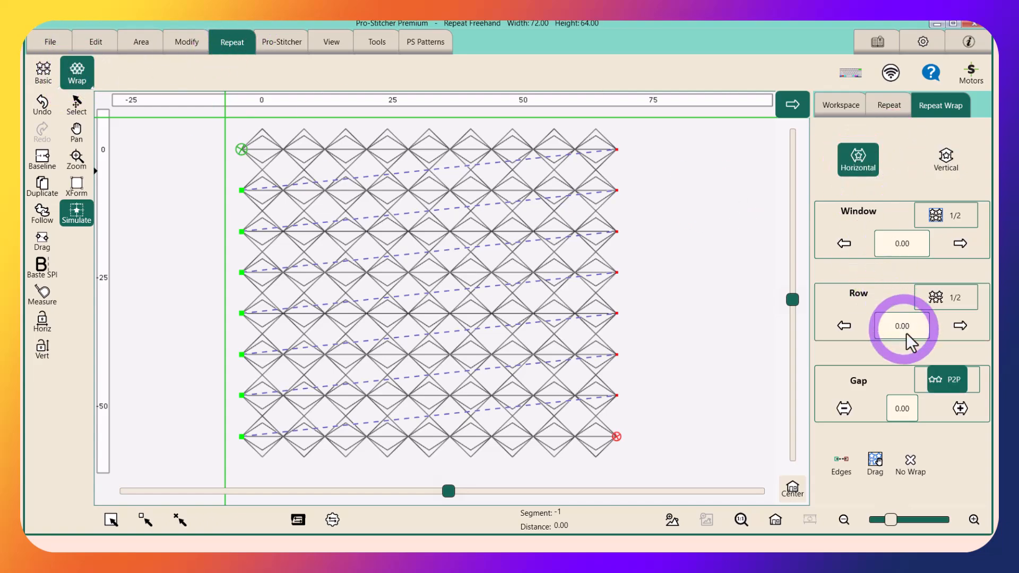
{"action": "left_click", "coordinate": [939, 301]}
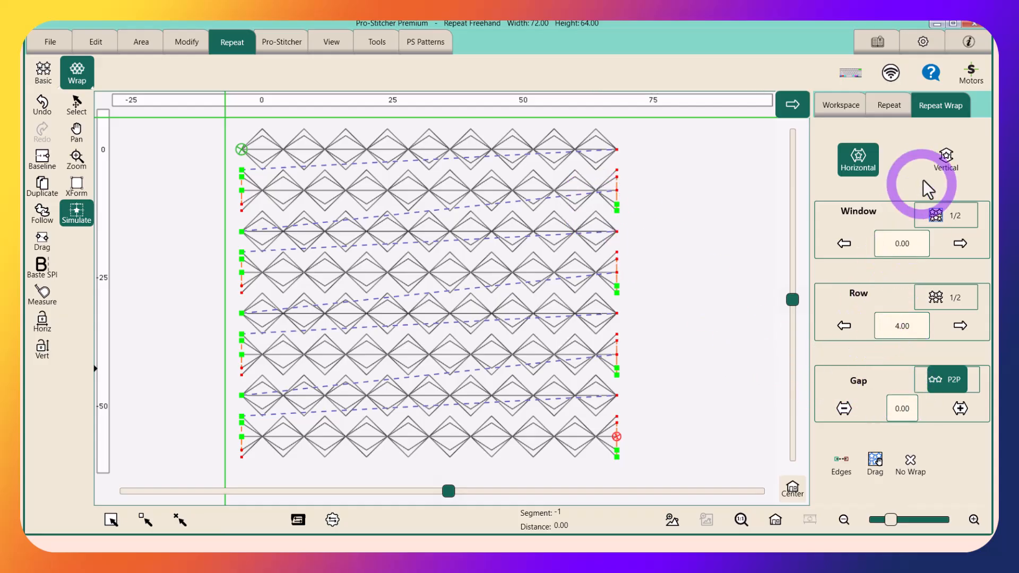
{"action": "left_click", "coordinate": [43, 72]}
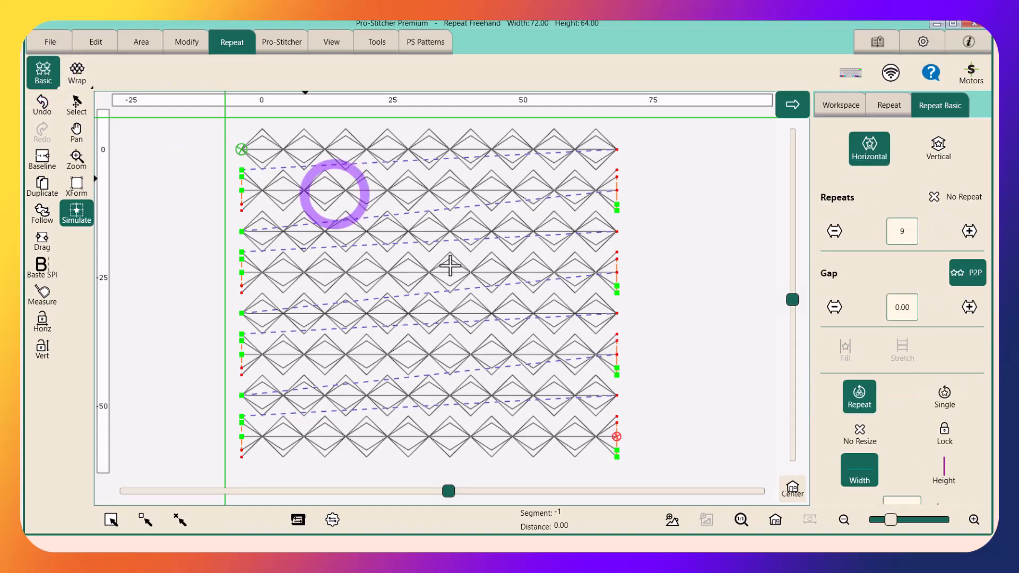
Set the vertical gap between the repeated diamond rows to -2.00
{"action": "left_click", "coordinate": [938, 149]}
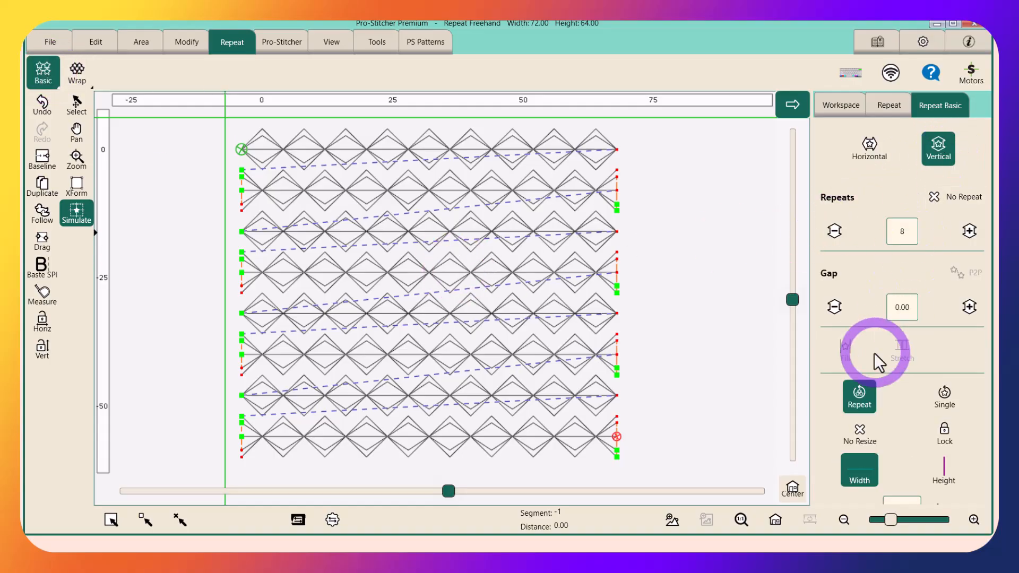
{"action": "left_click", "coordinate": [900, 308]}
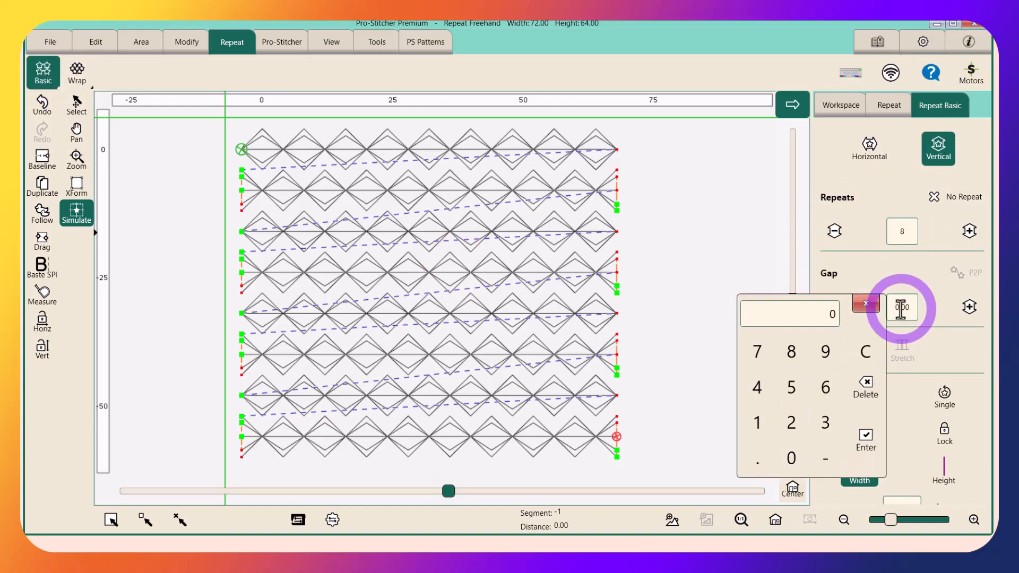
{"action": "left_click", "coordinate": [796, 460]}
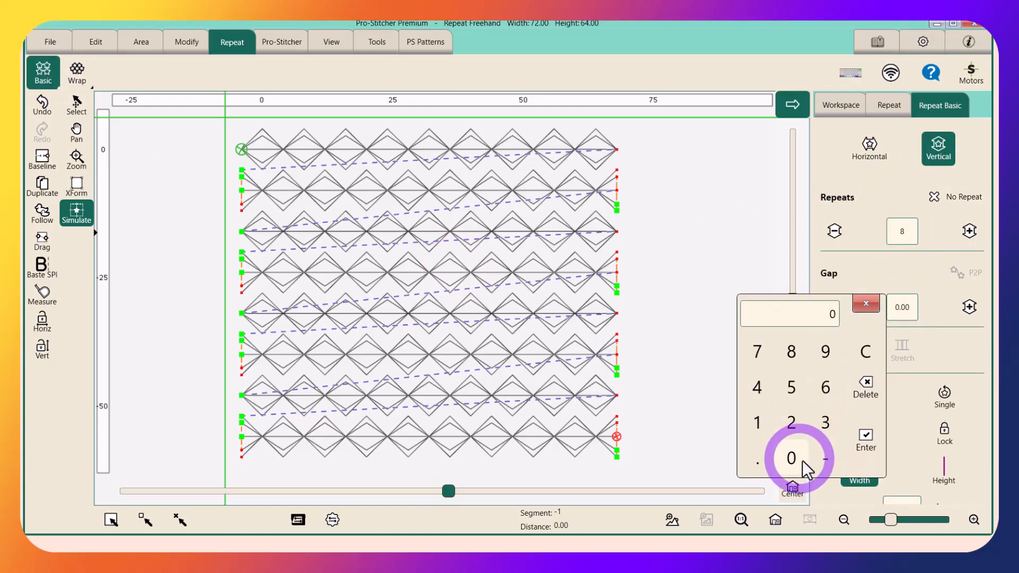
{"action": "left_click", "coordinate": [791, 425]}
{"action": "left_click", "coordinate": [865, 440]}
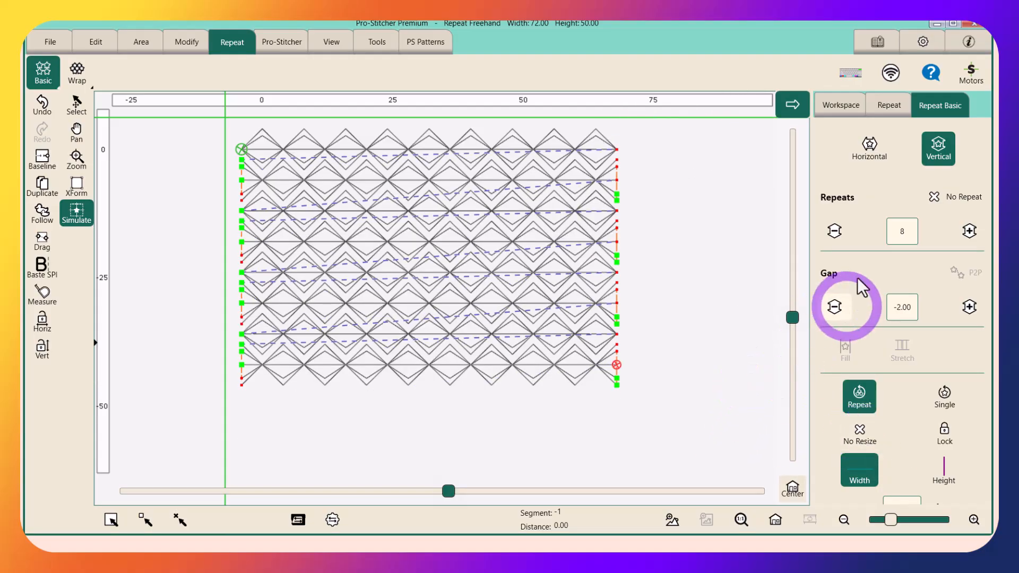
Increase the vertical repeat count of the diamond rows to 13 and inspect how the rows nest
{"action": "left_click", "coordinate": [969, 231]}
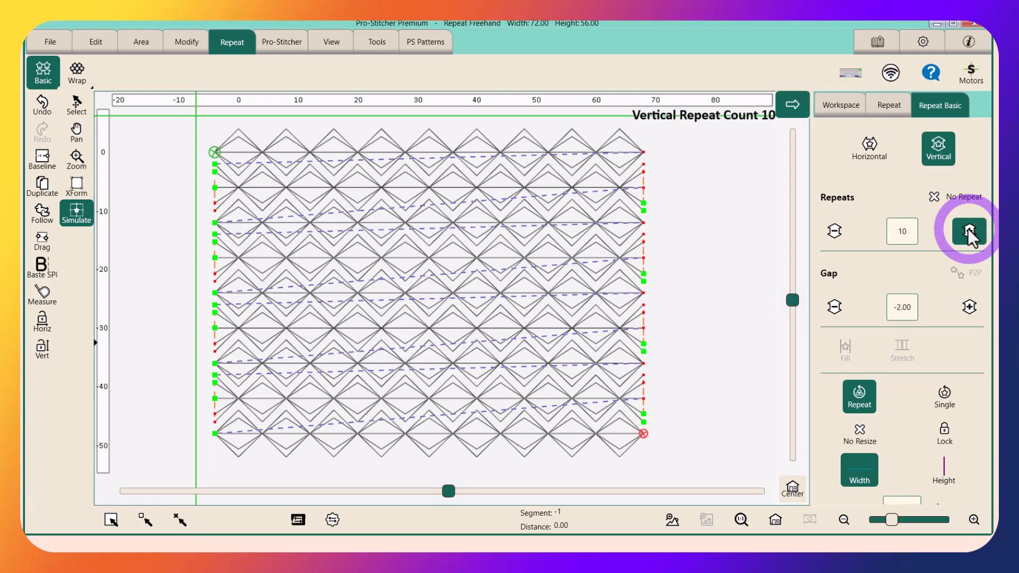
{"action": "left_click", "coordinate": [969, 231]}
{"action": "left_click", "coordinate": [968, 231]}
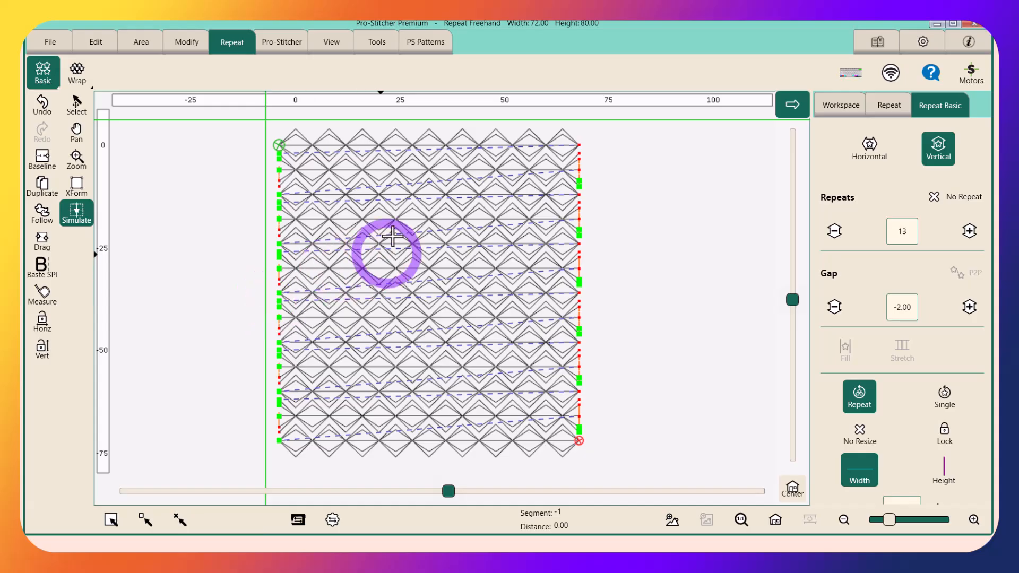
{"action": "left_click", "coordinate": [77, 157]}
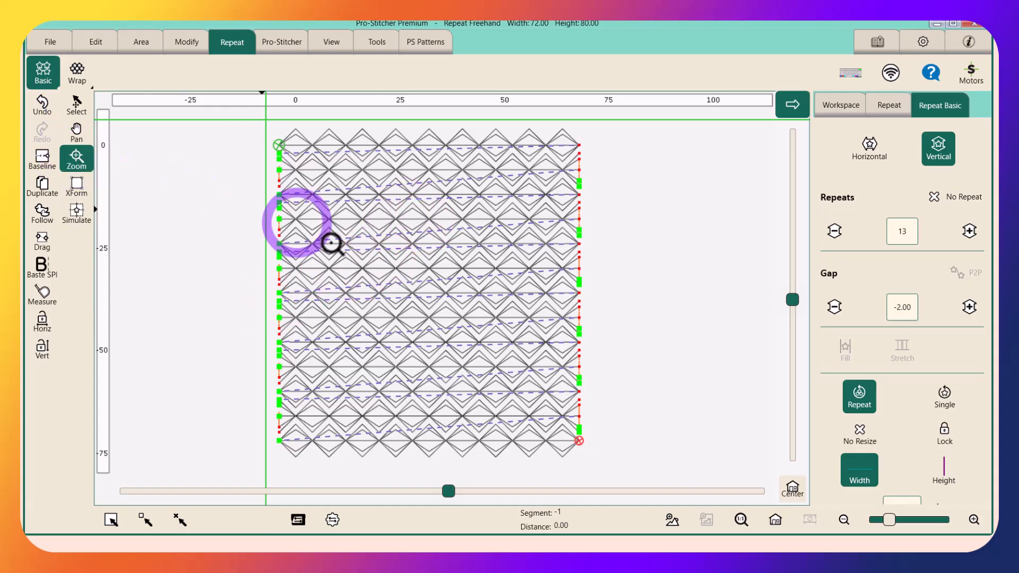
{"action": "left_click", "coordinate": [415, 249]}
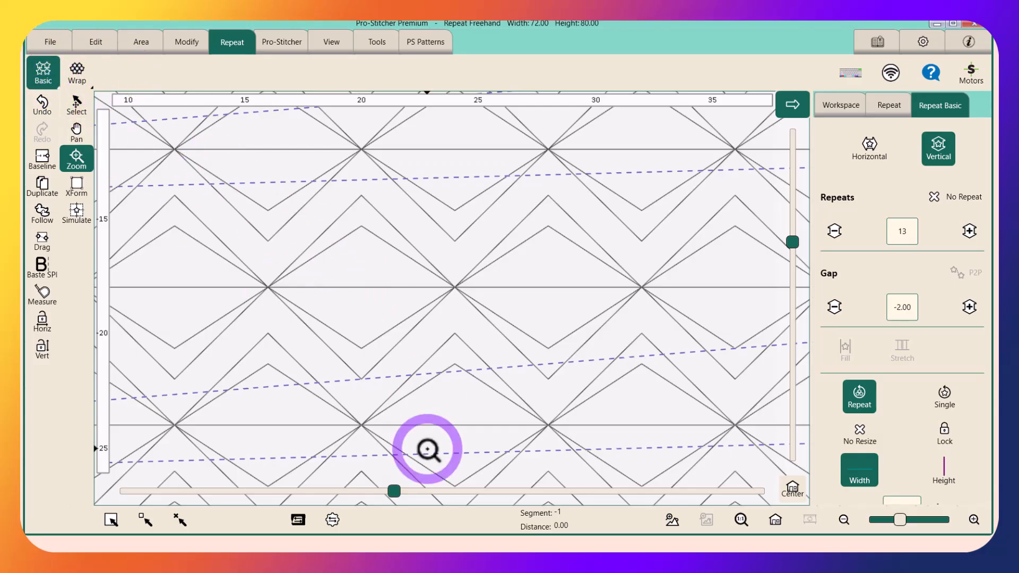
{"action": "left_click", "coordinate": [776, 518]}
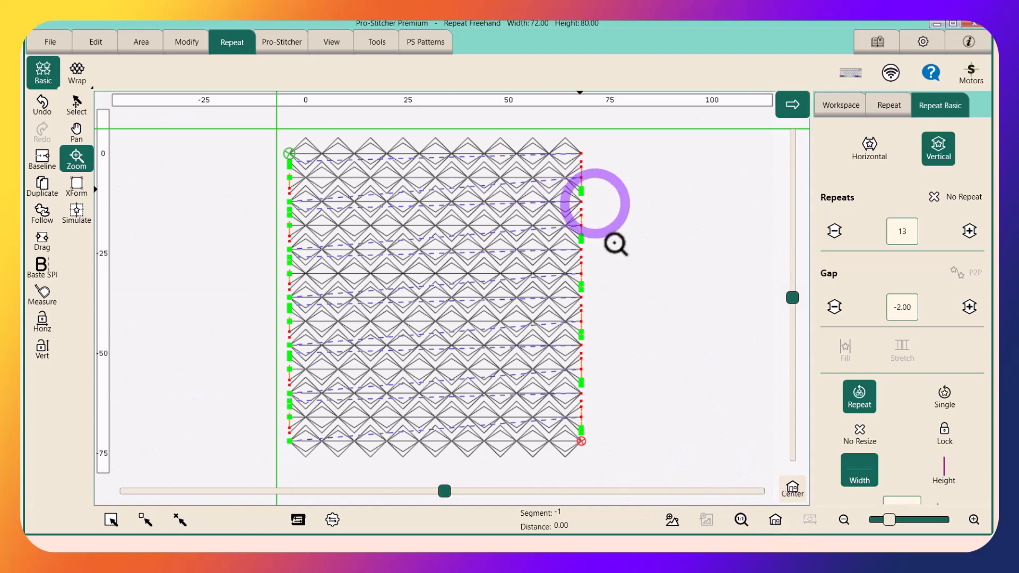
Undo all gap, wrap, vertical and horizontal repeat changes back to the single 8-inch diamond design
{"action": "left_click", "coordinate": [48, 43]}
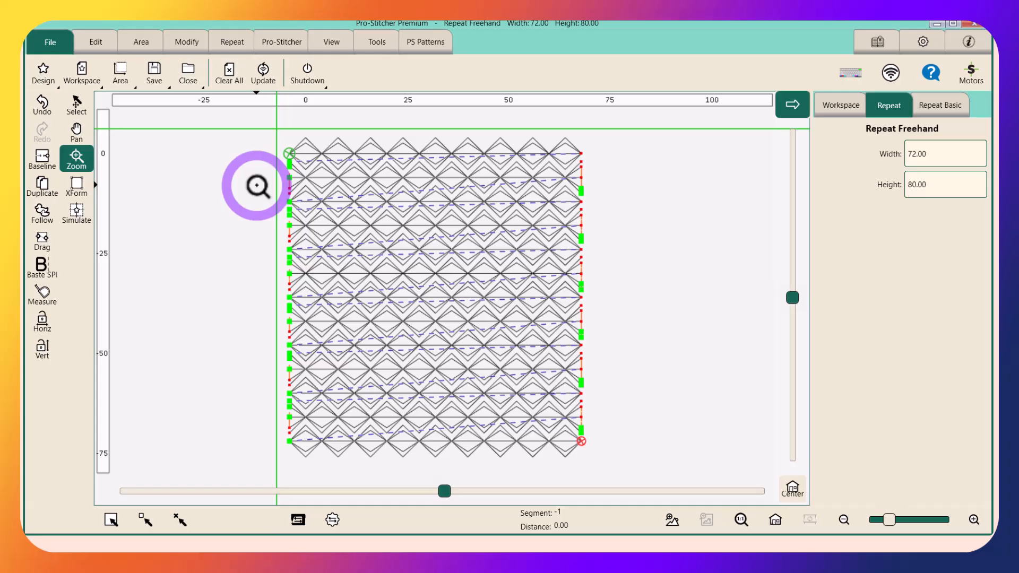
{"action": "left_click", "coordinate": [43, 104]}
{"action": "left_click", "coordinate": [42, 104]}
{"action": "left_click", "coordinate": [42, 104]}
{"action": "left_click", "coordinate": [42, 104]}
{"action": "left_click", "coordinate": [42, 104]}
{"action": "left_click", "coordinate": [42, 104]}
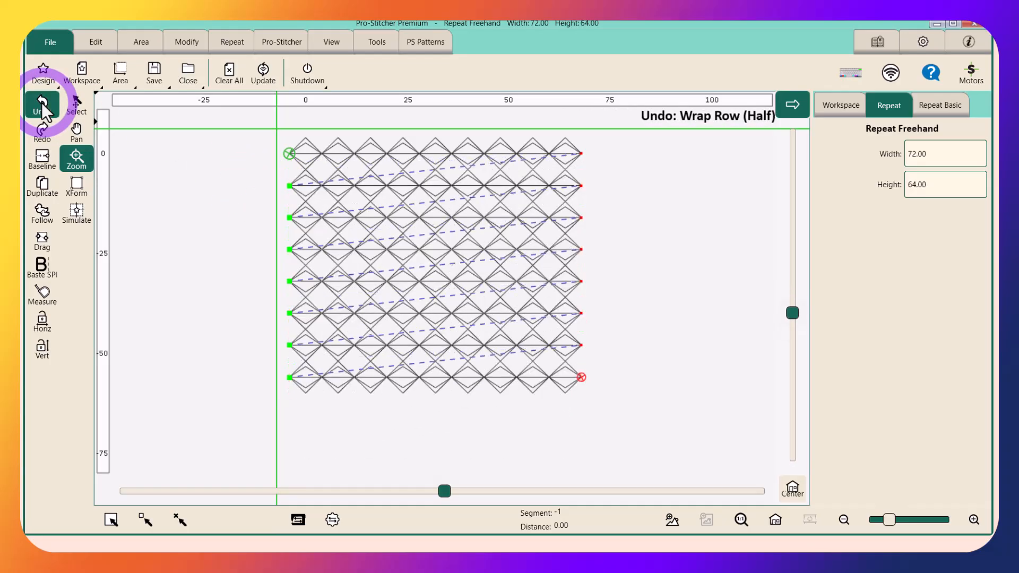
{"action": "left_click", "coordinate": [44, 109]}
{"action": "left_click", "coordinate": [44, 109]}
{"action": "left_click", "coordinate": [43, 109]}
{"action": "left_click", "coordinate": [44, 109]}
{"action": "left_click", "coordinate": [43, 109]}
{"action": "left_click", "coordinate": [43, 109]}
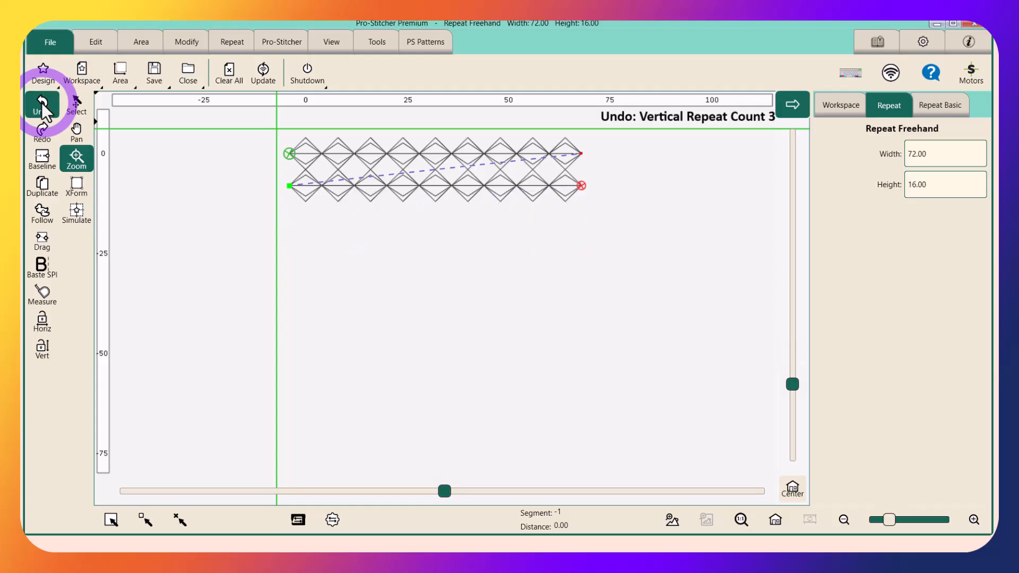
{"action": "left_click", "coordinate": [43, 109]}
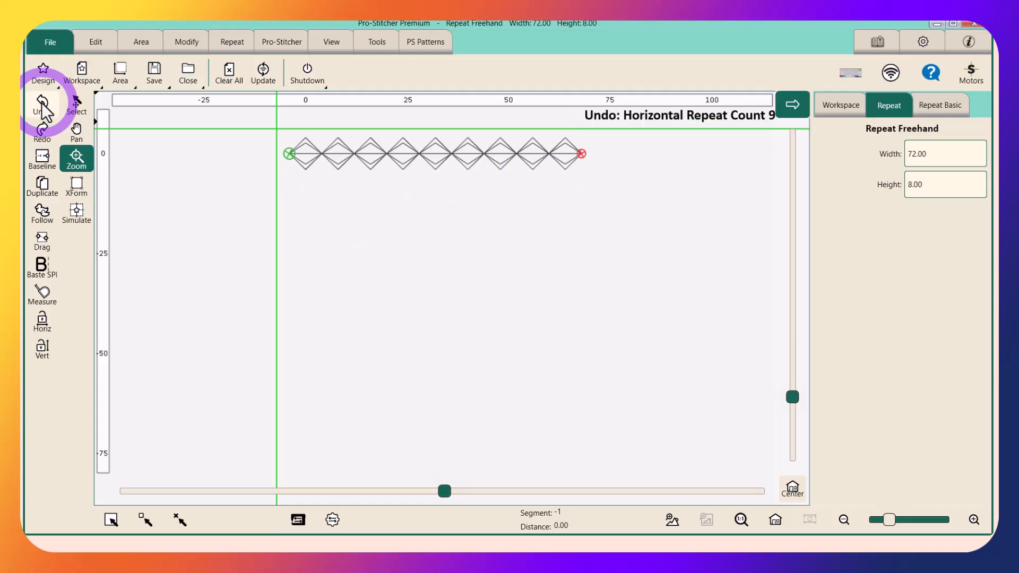
{"action": "left_click", "coordinate": [43, 108]}
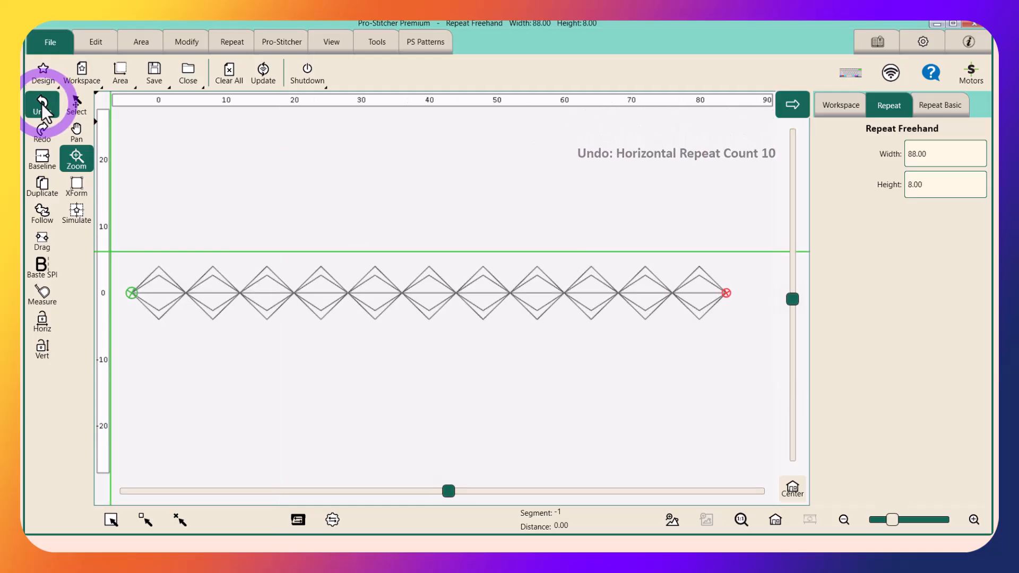
{"action": "left_click", "coordinate": [43, 109]}
{"action": "left_click", "coordinate": [44, 108]}
{"action": "left_click", "coordinate": [43, 109]}
{"action": "left_click", "coordinate": [44, 109]}
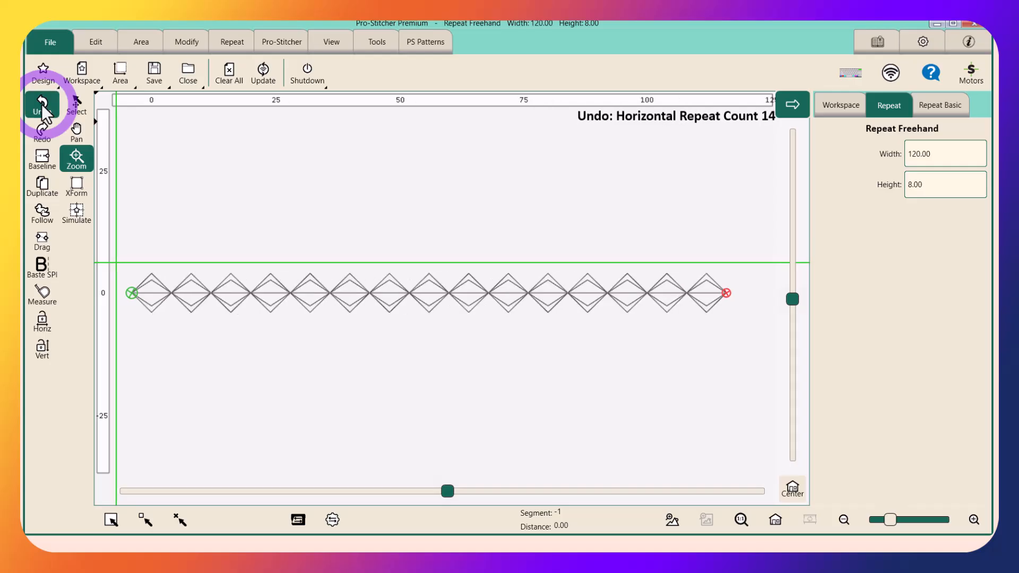
{"action": "left_click", "coordinate": [43, 109]}
{"action": "left_click", "coordinate": [43, 109]}
{"action": "left_click", "coordinate": [43, 108]}
{"action": "left_click", "coordinate": [44, 109]}
{"action": "left_click", "coordinate": [44, 109]}
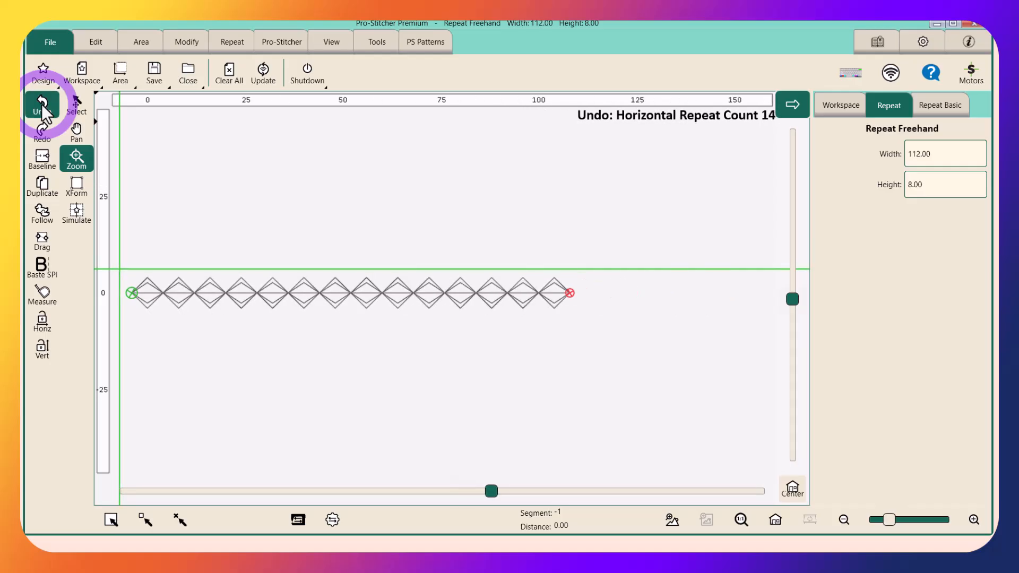
{"action": "left_click", "coordinate": [43, 109]}
{"action": "left_click", "coordinate": [43, 109]}
{"action": "left_click", "coordinate": [43, 109]}
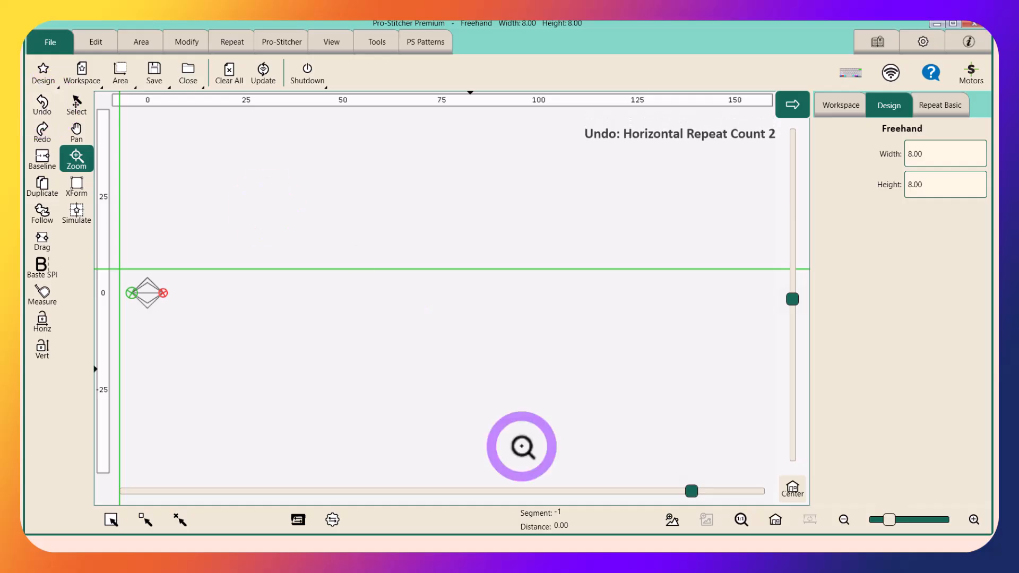
{"action": "left_click", "coordinate": [775, 523]}
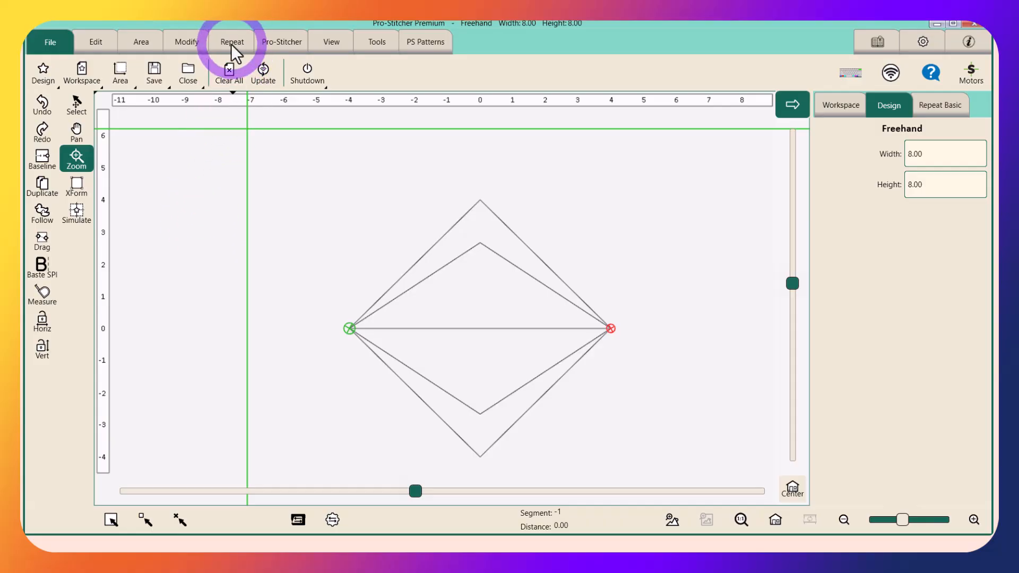
Set the design's new end at 41.86 on its left corner and crop away the horizontal center line
{"action": "left_click", "coordinate": [275, 43]}
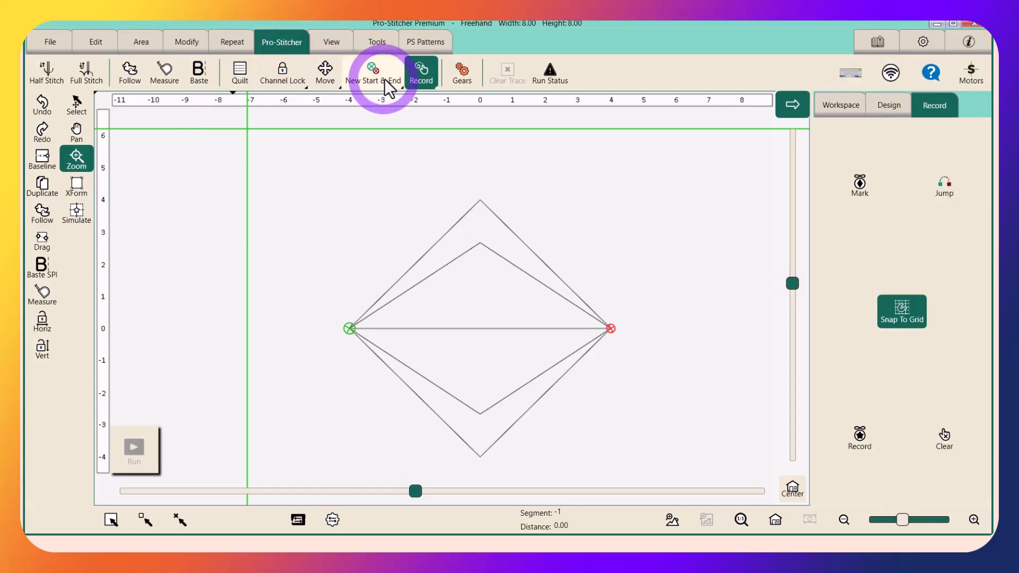
{"action": "left_click", "coordinate": [374, 78]}
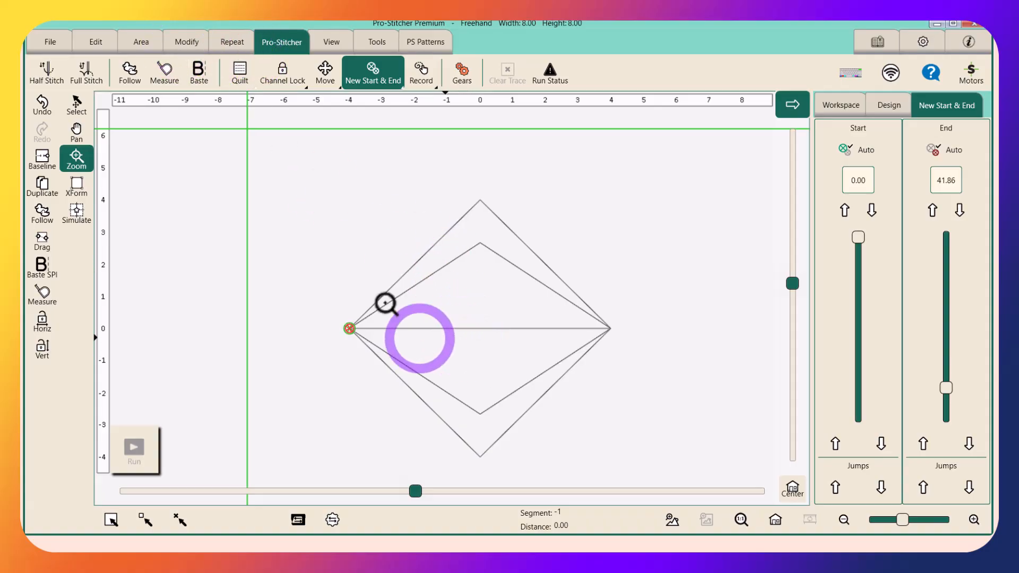
{"action": "left_click", "coordinate": [189, 45]}
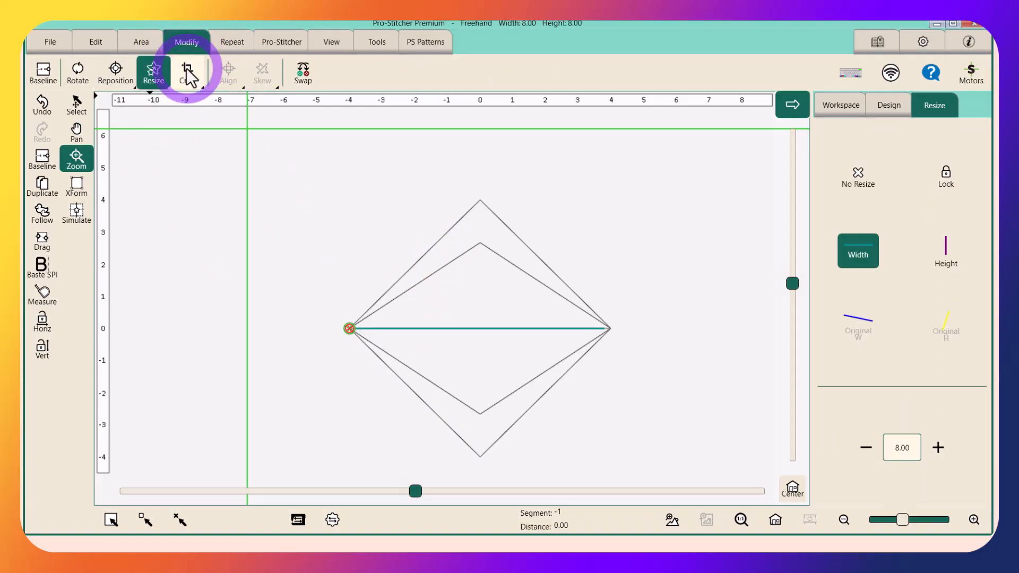
{"action": "left_click", "coordinate": [187, 72]}
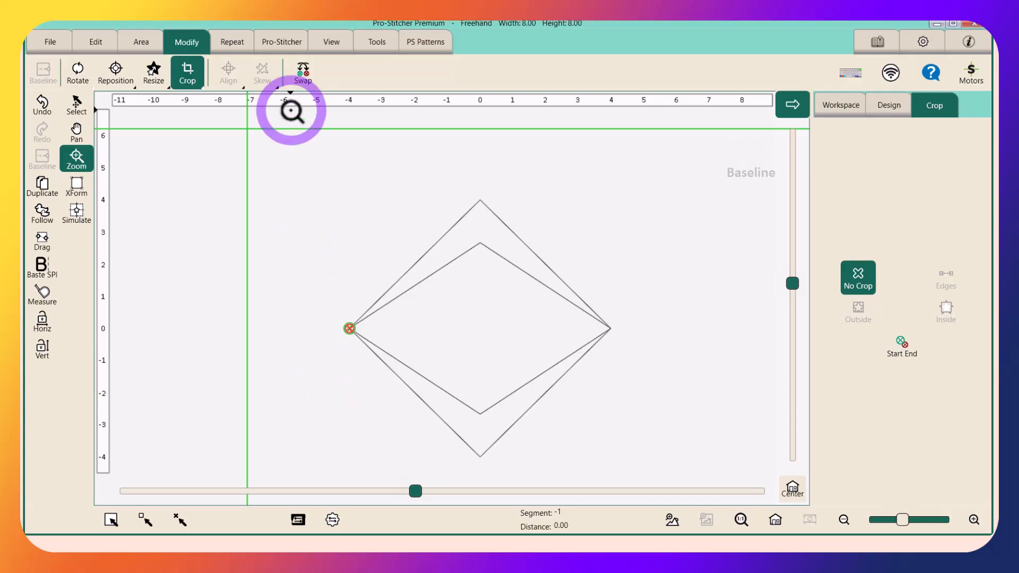
Show the grid behind the cropped diamond design
{"action": "left_click", "coordinate": [329, 49]}
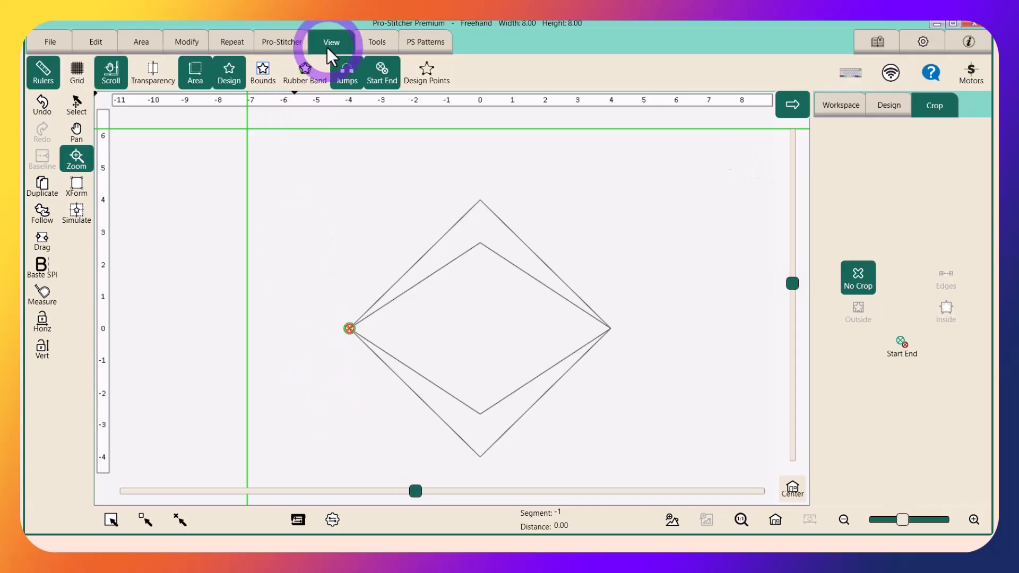
{"action": "left_click", "coordinate": [79, 69]}
{"action": "left_click", "coordinate": [80, 69]}
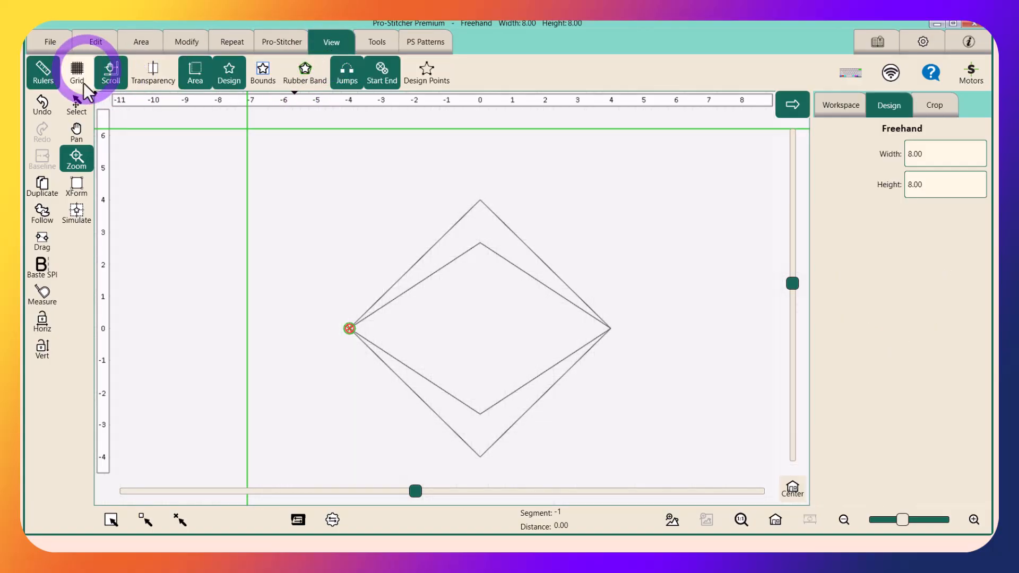
{"action": "left_click", "coordinate": [78, 69]}
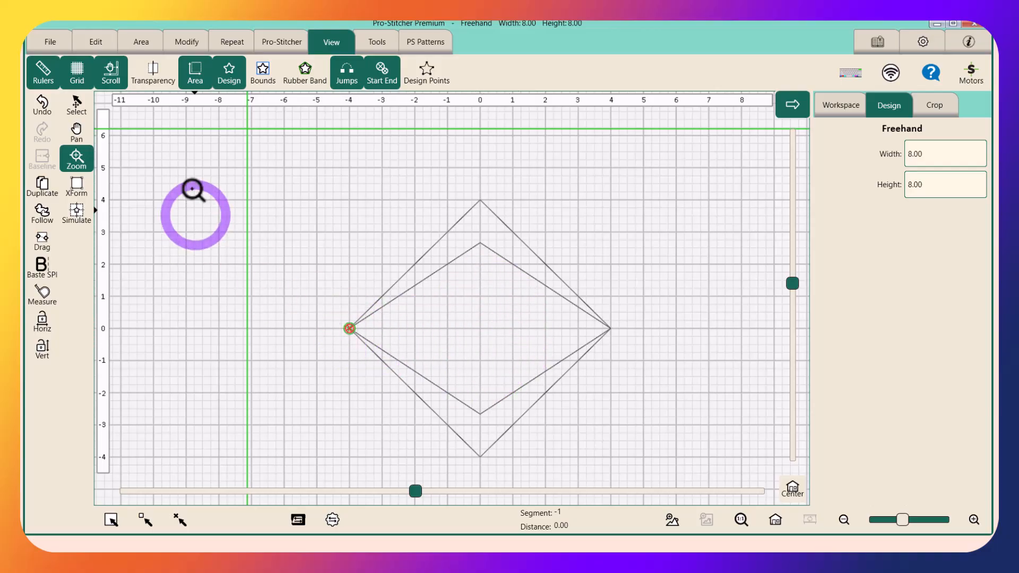
Place the simulated machine position on the diamond's left corner and mark the first point of a new recording there with Snap To Grid
{"action": "left_click", "coordinate": [77, 215]}
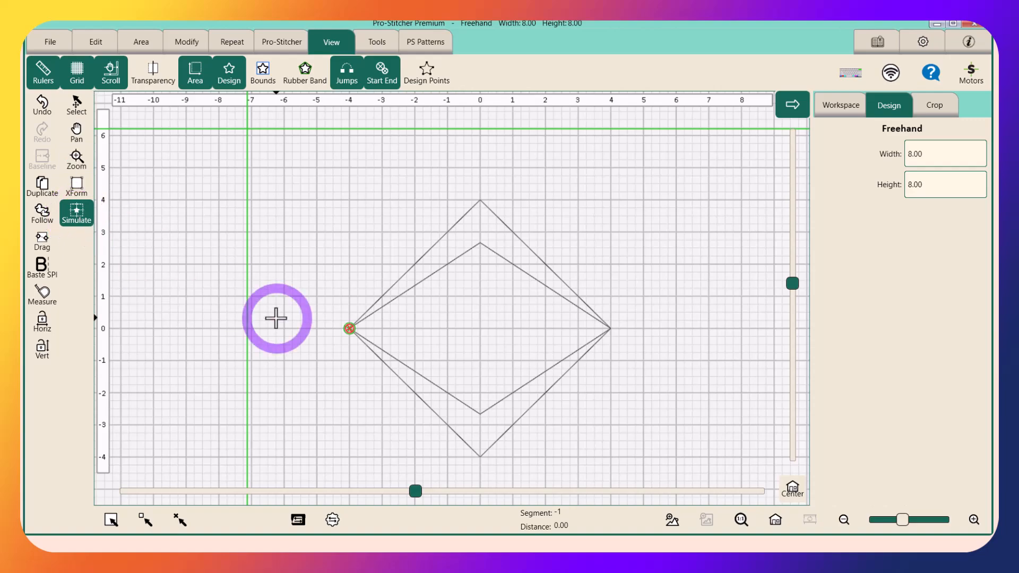
{"action": "left_click", "coordinate": [348, 329]}
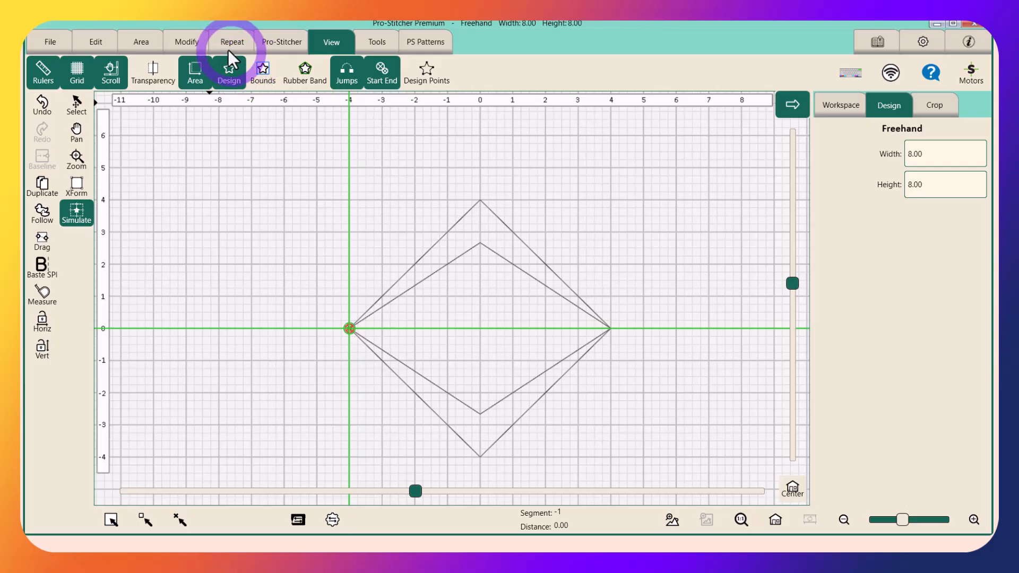
{"action": "left_click", "coordinate": [282, 42]}
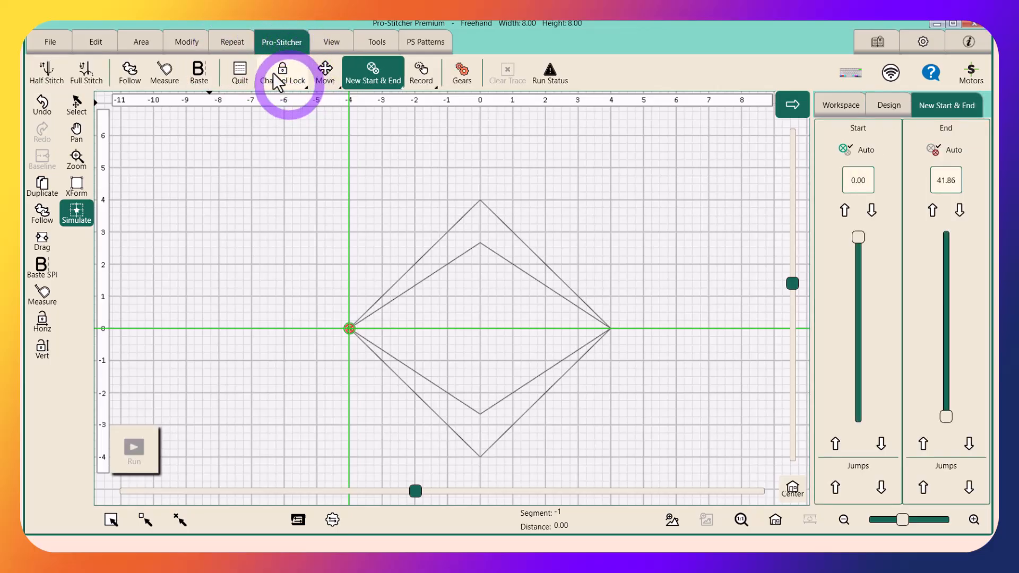
{"action": "left_click", "coordinate": [417, 75]}
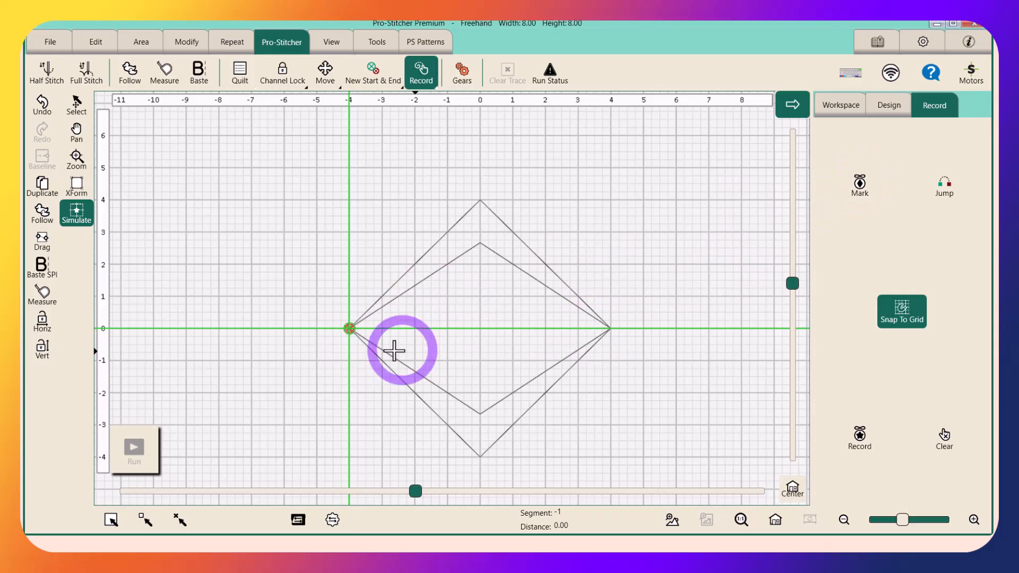
{"action": "left_click", "coordinate": [862, 196]}
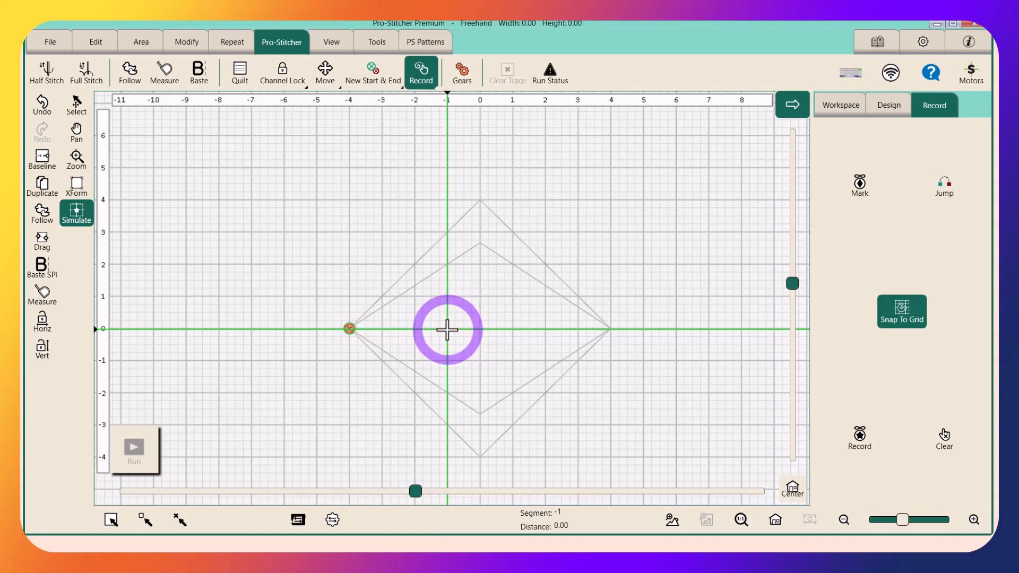
Mark a line to (-1, 0), then a small center diamond through (0, 1), (1, 0), (0, -1) and back to (-1, 0)
{"action": "left_click", "coordinate": [859, 183]}
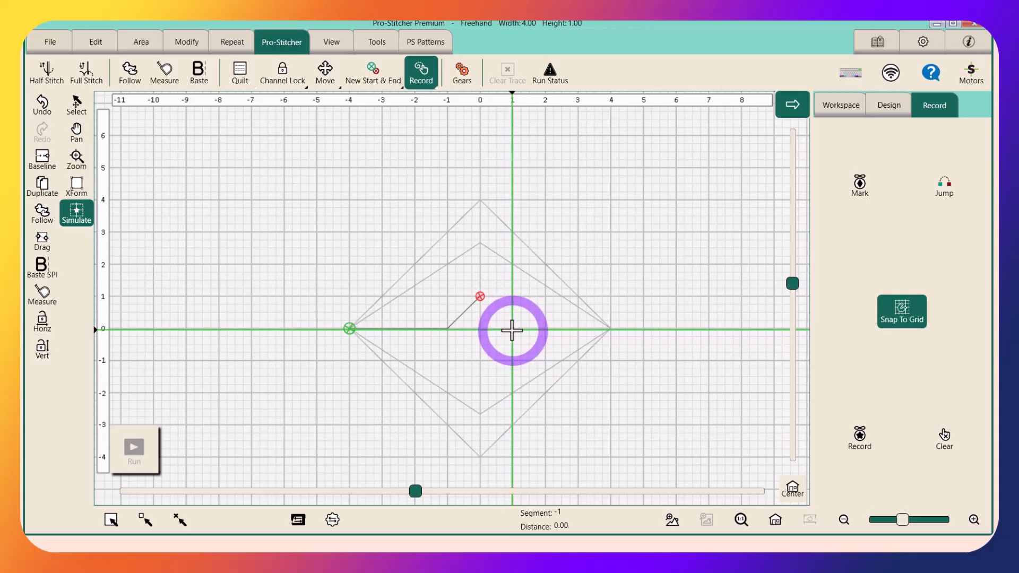
{"action": "left_click", "coordinate": [863, 190]}
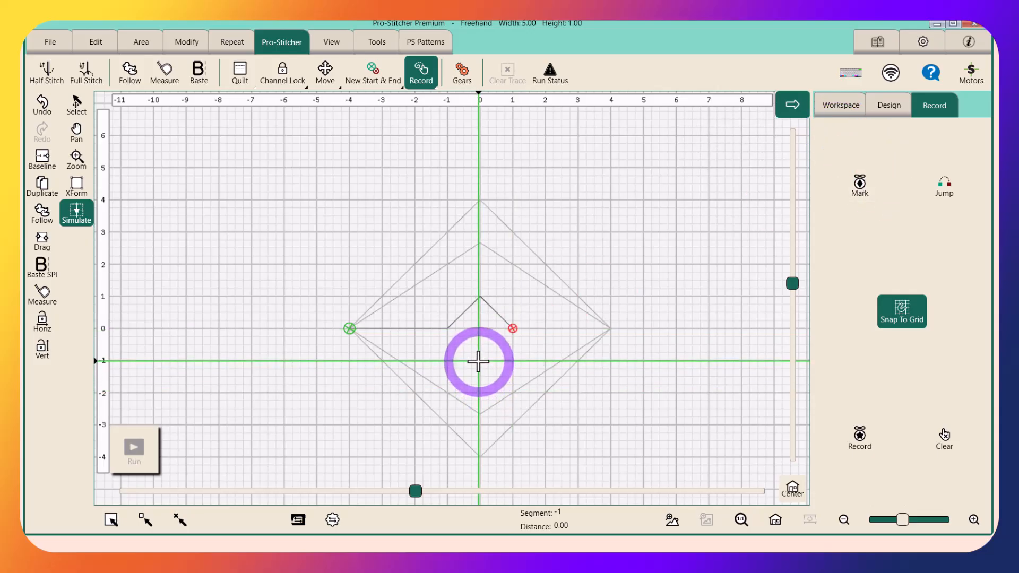
{"action": "left_click", "coordinate": [859, 186]}
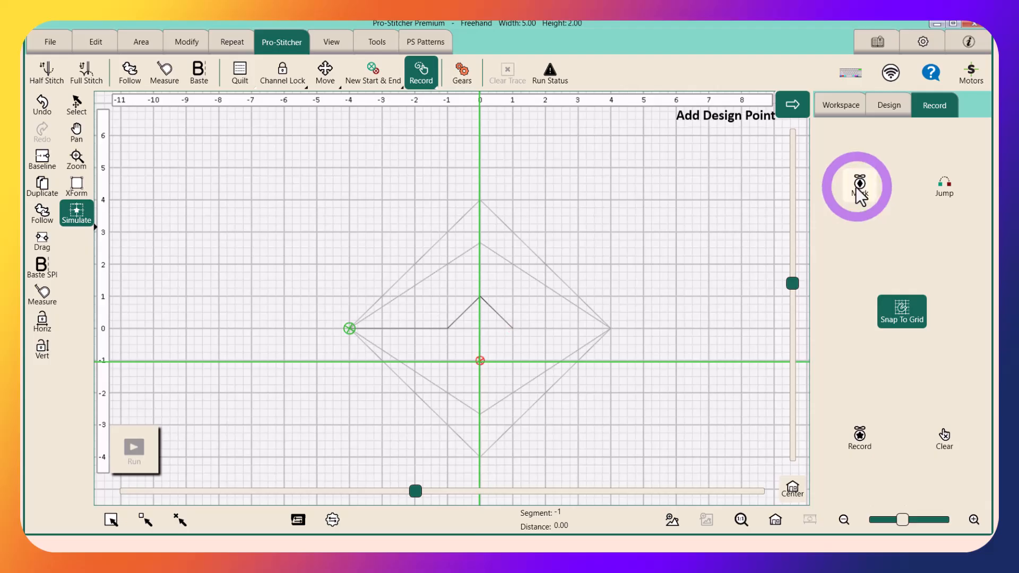
{"action": "left_click_drag", "start_coordinate": [452, 377], "coordinate": [446, 329]}
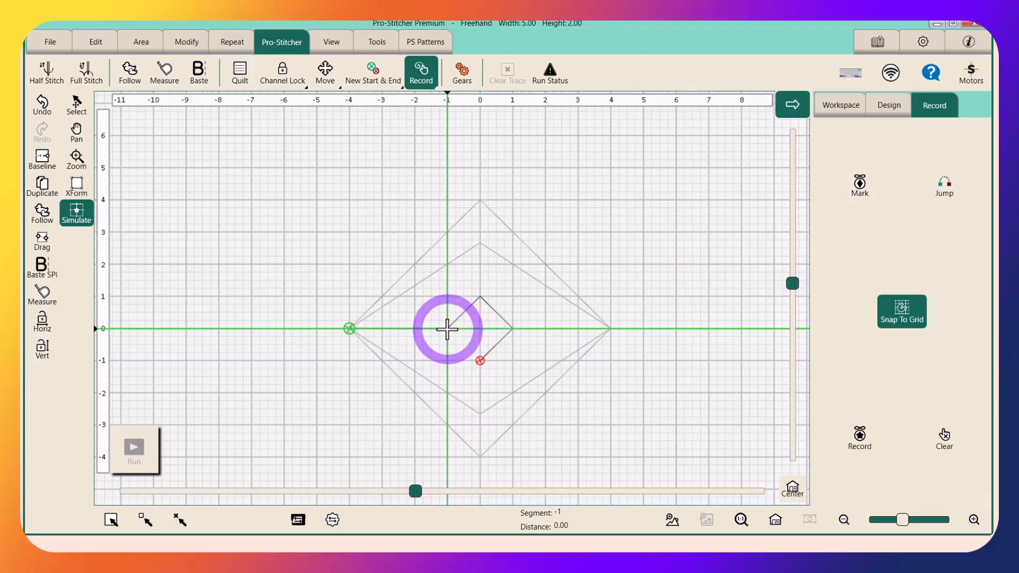
{"action": "left_click", "coordinate": [859, 191]}
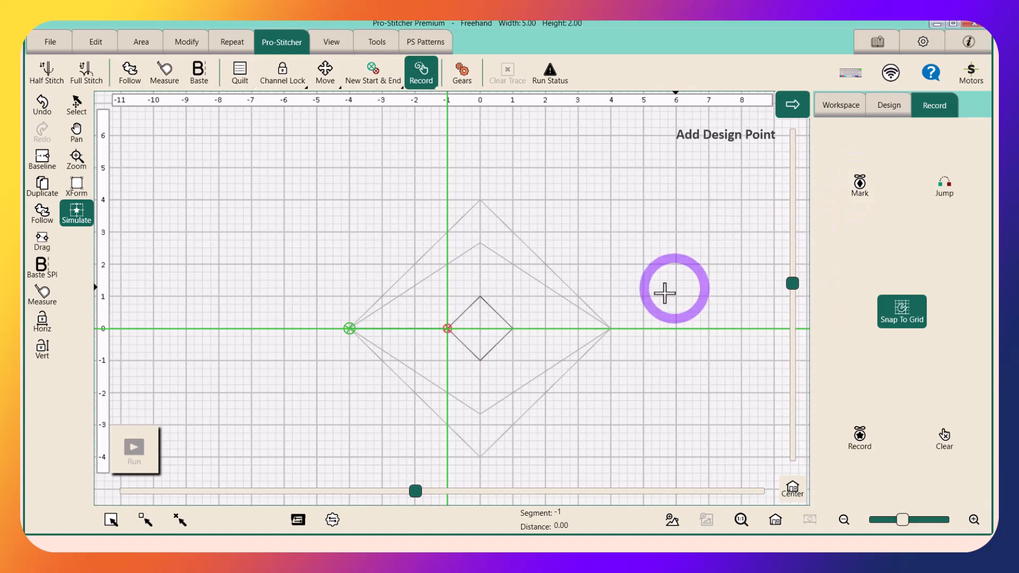
Mark the last point of the recording at (4, 0) on the large diamond's right corner, and hide the grid
{"action": "left_click_drag", "start_coordinate": [587, 344], "coordinate": [610, 329]}
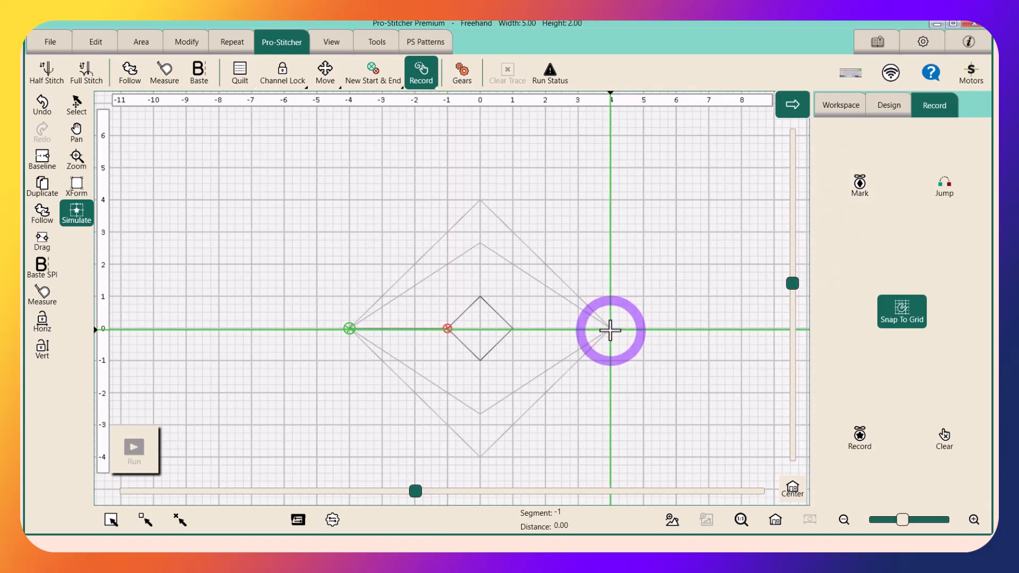
{"action": "left_click", "coordinate": [859, 180]}
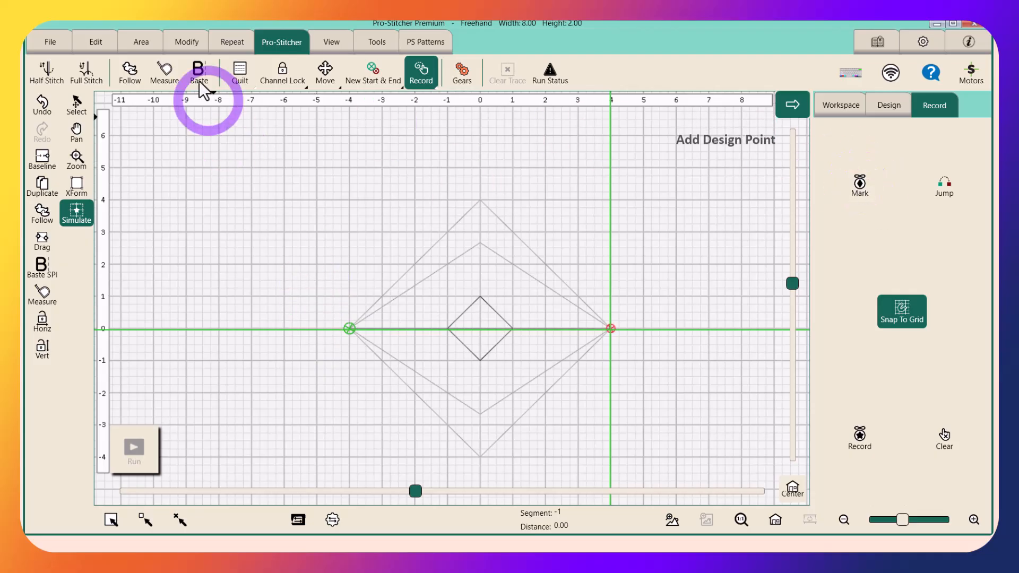
{"action": "left_click", "coordinate": [332, 41]}
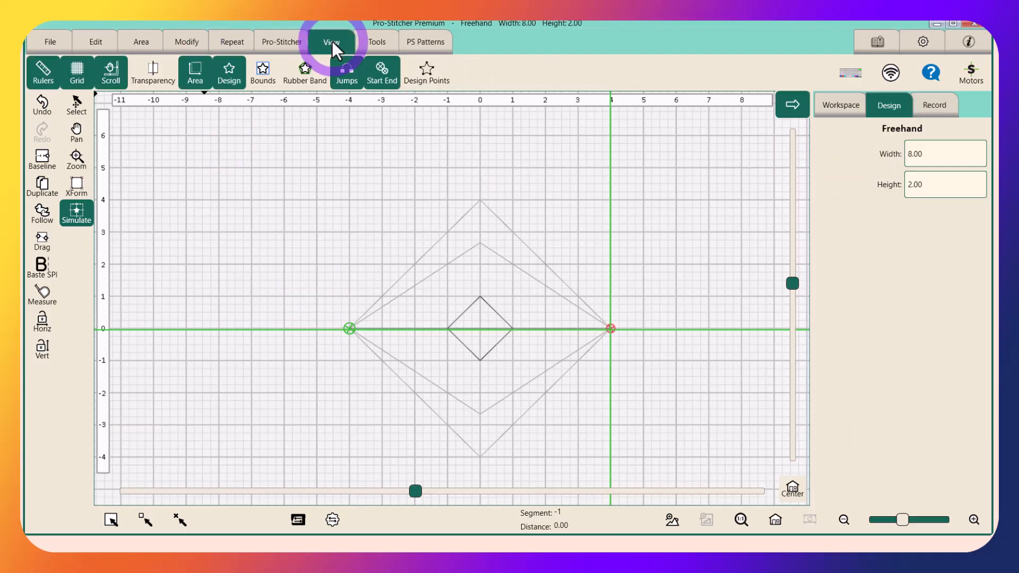
{"action": "left_click", "coordinate": [110, 74]}
{"action": "left_click", "coordinate": [77, 72]}
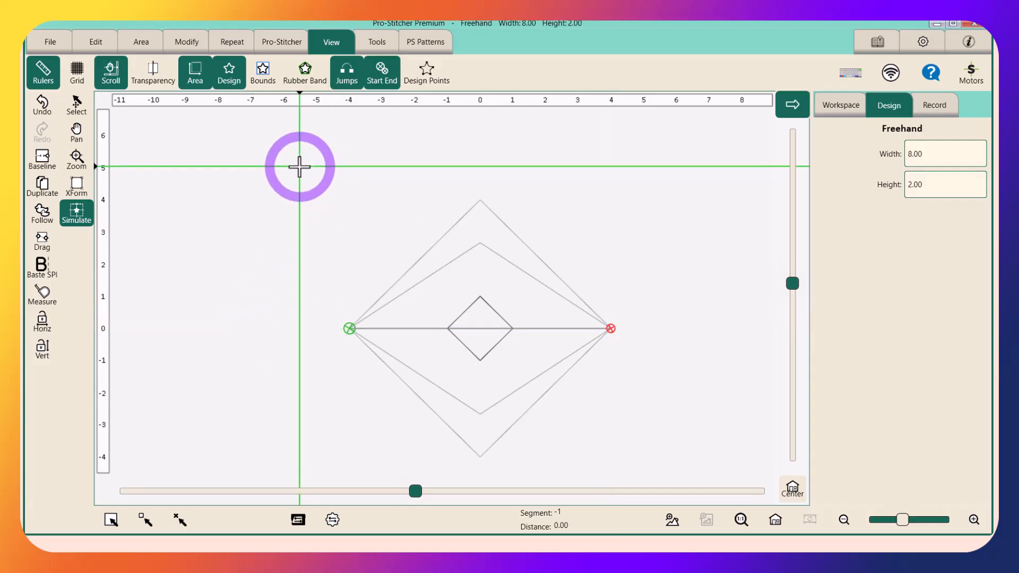
Baseline the recorded small-diamond design and select each of the two Freehand designs in turn to check them
{"action": "left_click", "coordinate": [838, 104]}
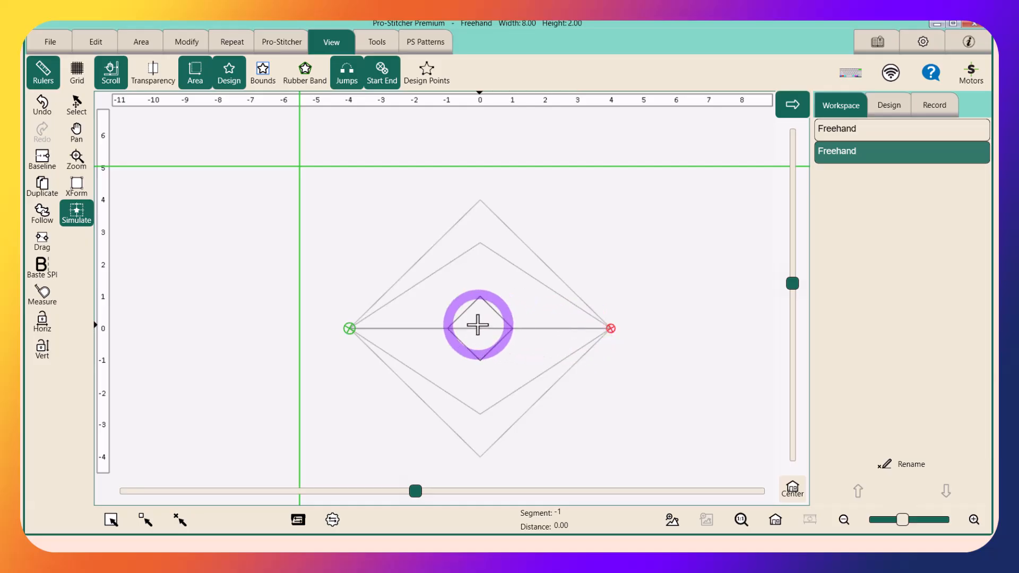
{"action": "left_click", "coordinate": [40, 162]}
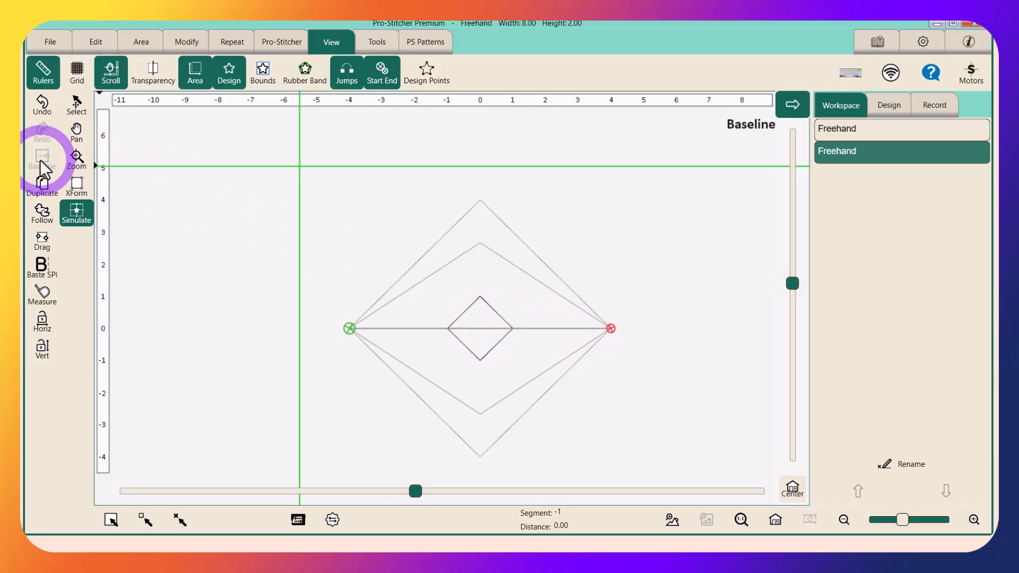
{"action": "left_click", "coordinate": [837, 130]}
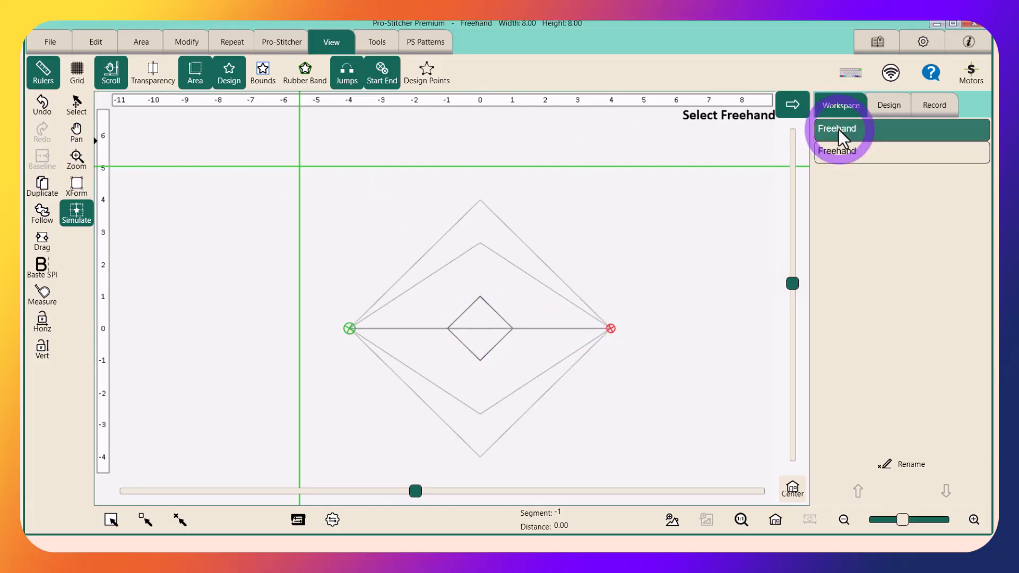
{"action": "left_click", "coordinate": [865, 154]}
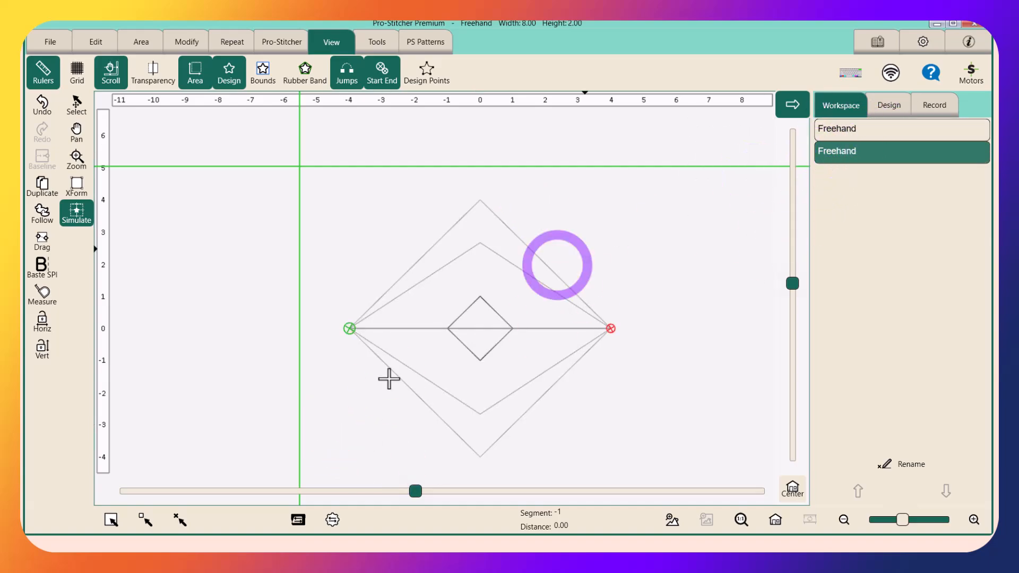
Clear the selection, multi-select the outer diamond design and the small-diamond design in that order, and baseline them into one design
{"action": "left_click", "coordinate": [177, 520]}
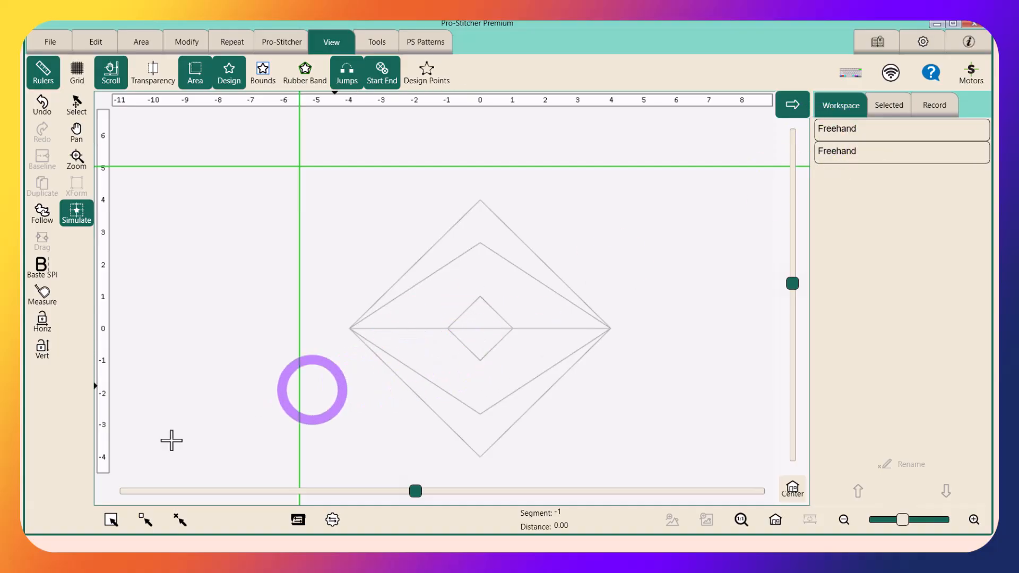
{"action": "left_click", "coordinate": [139, 519]}
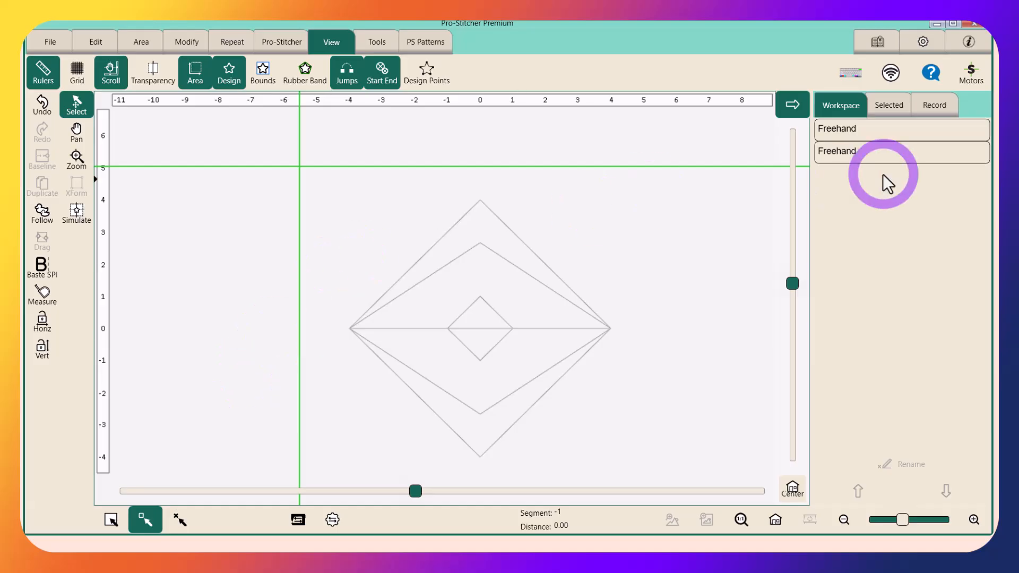
{"action": "left_click", "coordinate": [842, 128]}
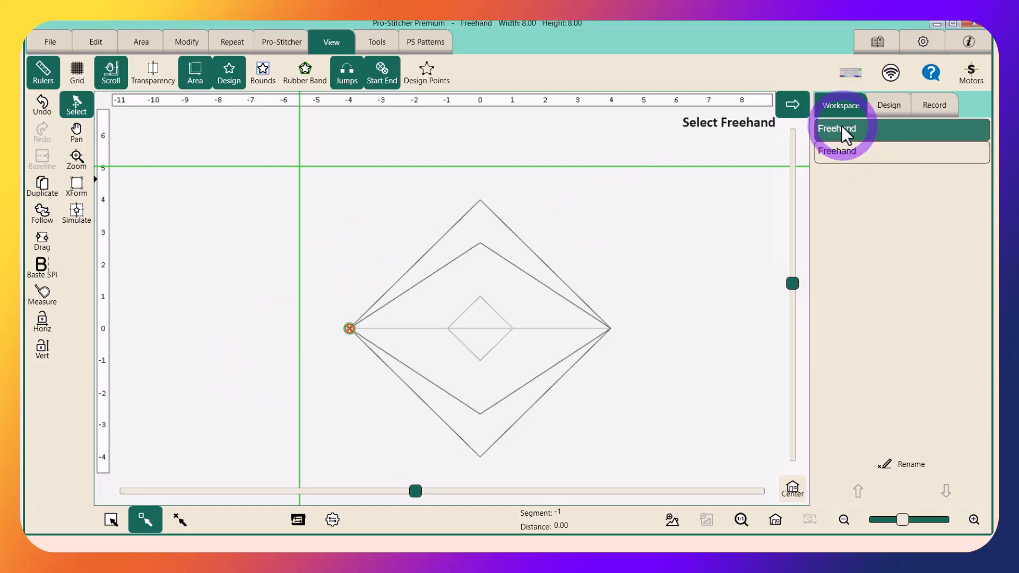
{"action": "left_click", "coordinate": [842, 149], "text": "ctrl"}
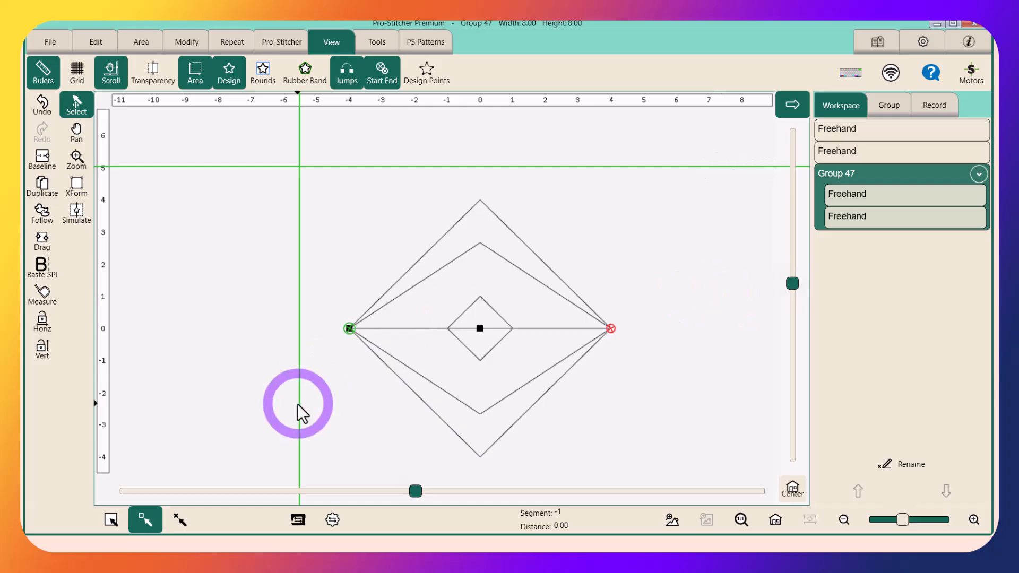
{"action": "left_click", "coordinate": [146, 519]}
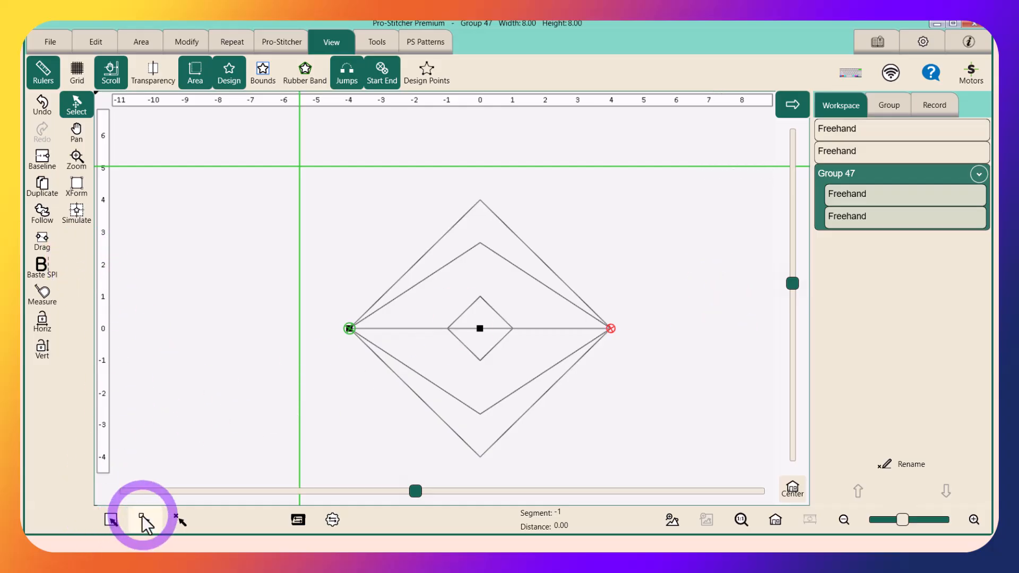
{"action": "left_click", "coordinate": [43, 159]}
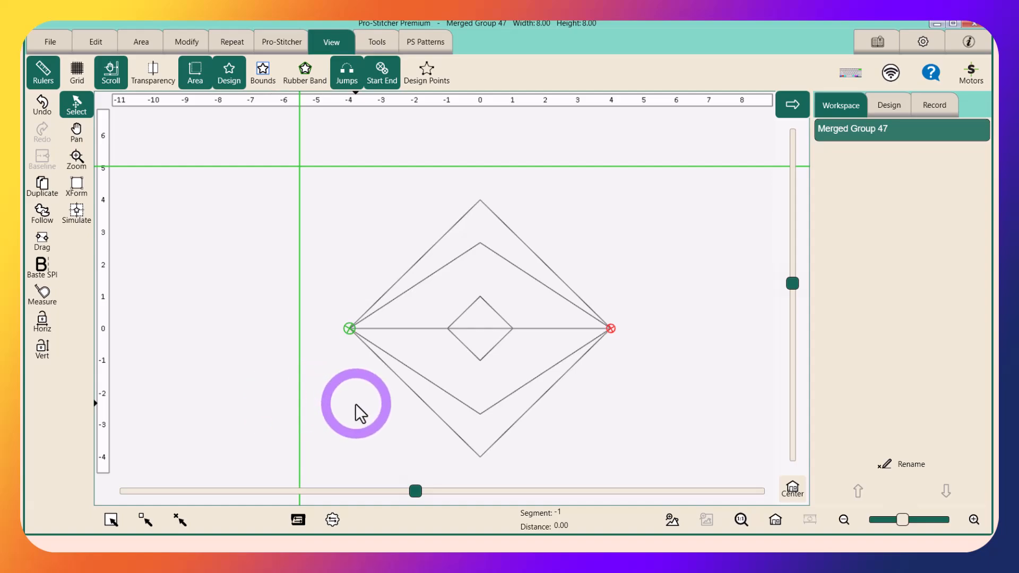
Start saving the selected merged design to view the Miscellaneous Designs folder, and cancel without saving
{"action": "left_click", "coordinate": [38, 40]}
{"action": "left_click", "coordinate": [160, 80]}
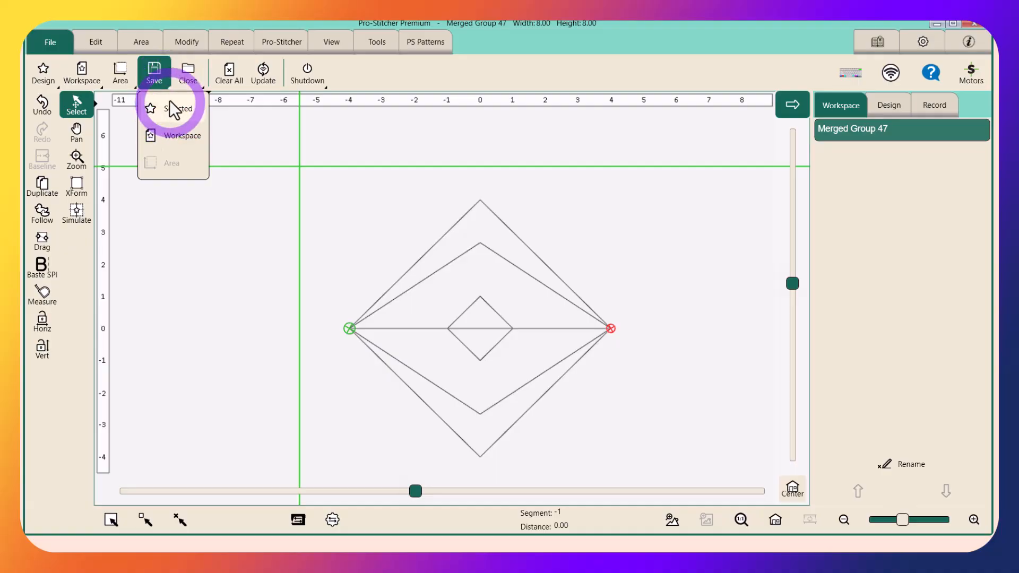
{"action": "left_click", "coordinate": [169, 101]}
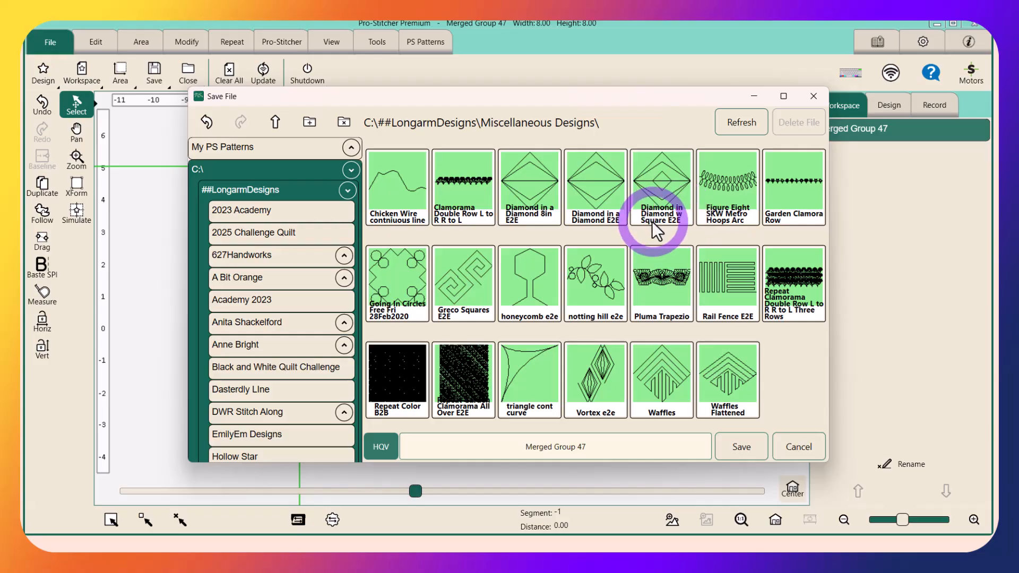
{"action": "left_click", "coordinate": [800, 444]}
Repeat the merged diamond design horizontally 6 times
{"action": "left_click", "coordinate": [229, 43]}
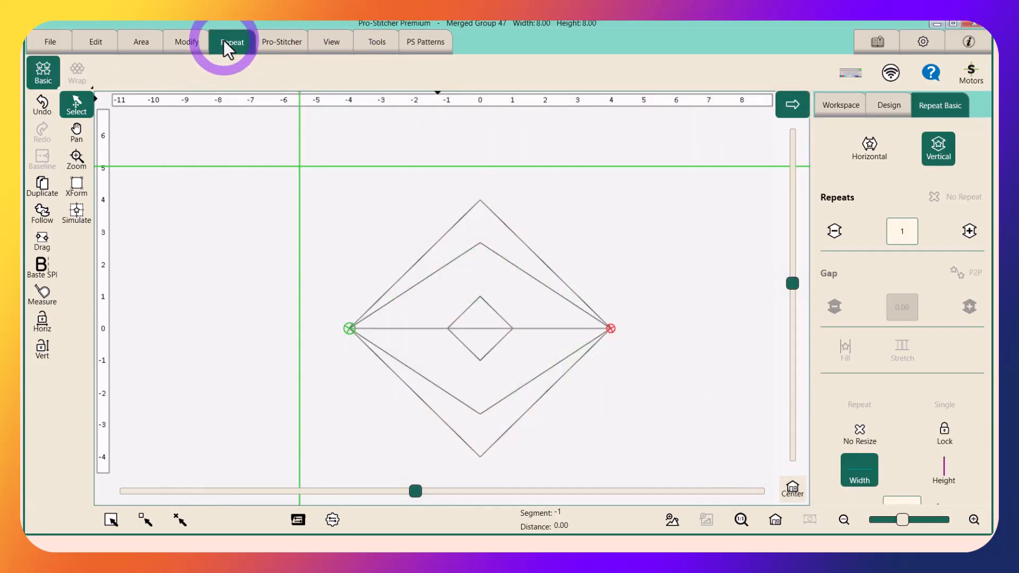
{"action": "left_click", "coordinate": [868, 149]}
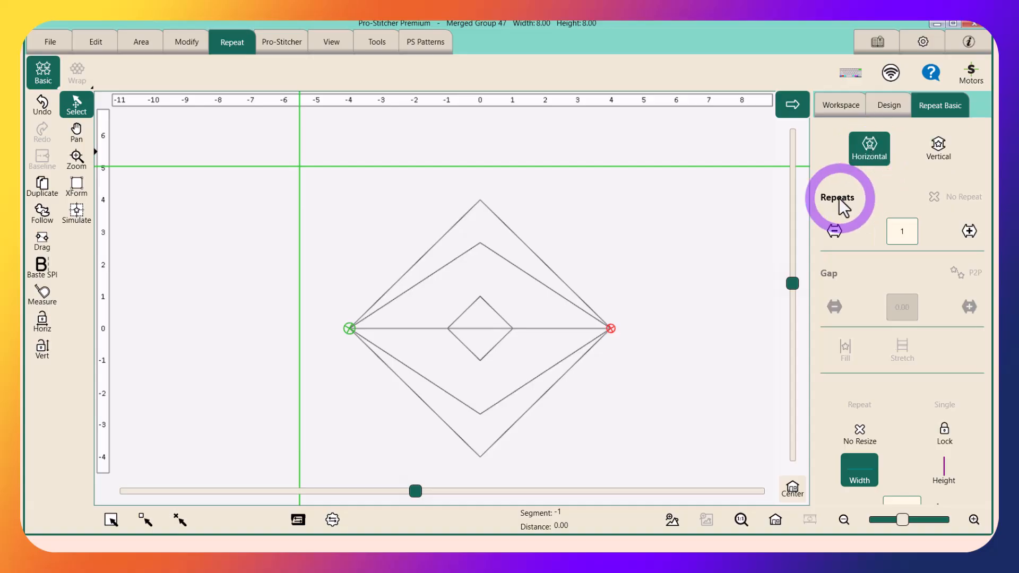
{"action": "left_click", "coordinate": [968, 232]}
{"action": "left_click", "coordinate": [963, 234]}
{"action": "left_click", "coordinate": [963, 234]}
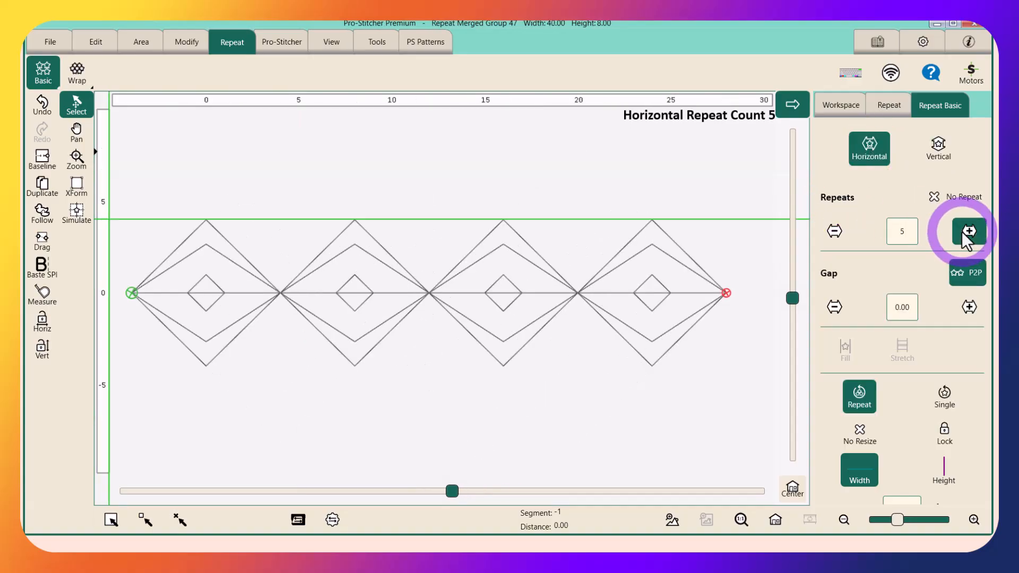
{"action": "left_click", "coordinate": [963, 234]}
{"action": "left_click", "coordinate": [963, 234]}
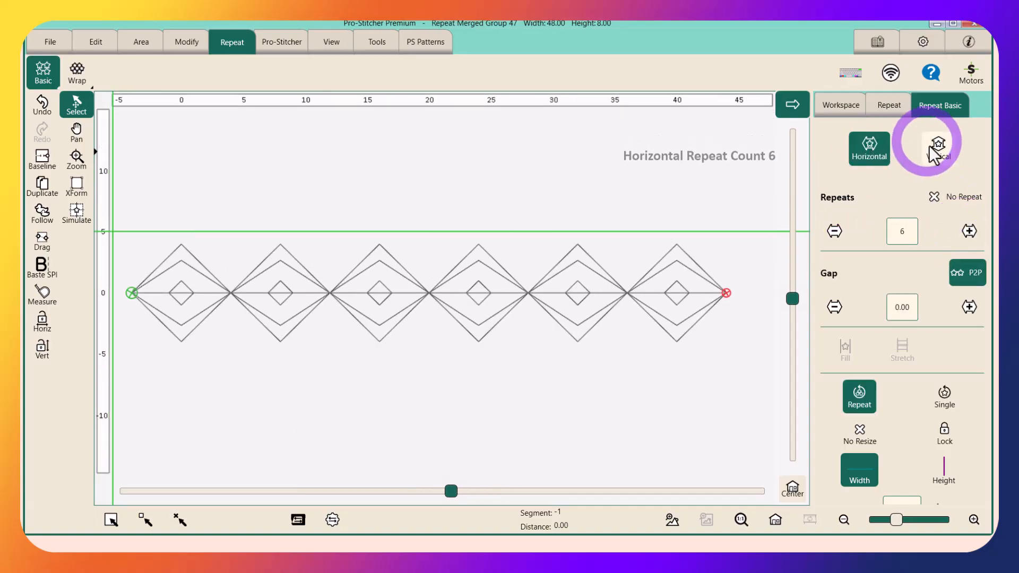
Repeat the row of diamonds vertically 8 times
{"action": "left_click", "coordinate": [937, 148]}
{"action": "left_click", "coordinate": [967, 231]}
{"action": "left_click", "coordinate": [966, 232]}
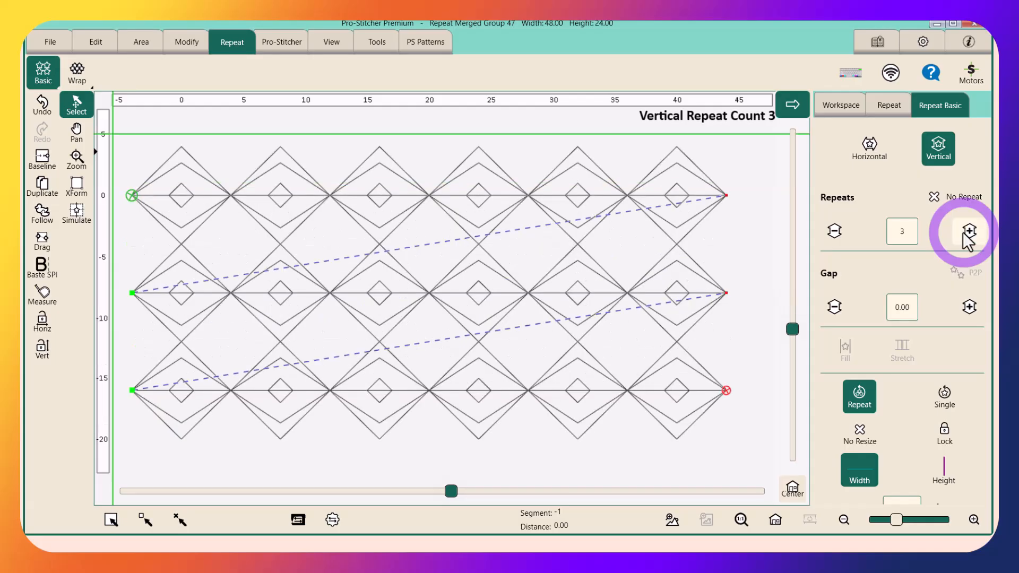
{"action": "left_click", "coordinate": [967, 232]}
{"action": "left_click", "coordinate": [966, 232]}
{"action": "left_click", "coordinate": [966, 232]}
{"action": "left_click", "coordinate": [966, 233]}
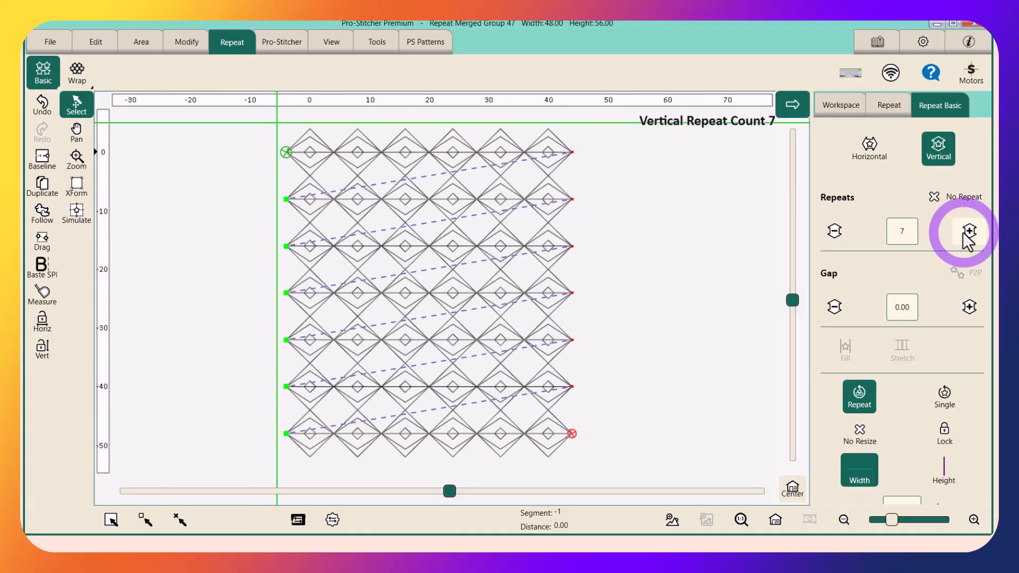
{"action": "left_click", "coordinate": [966, 233]}
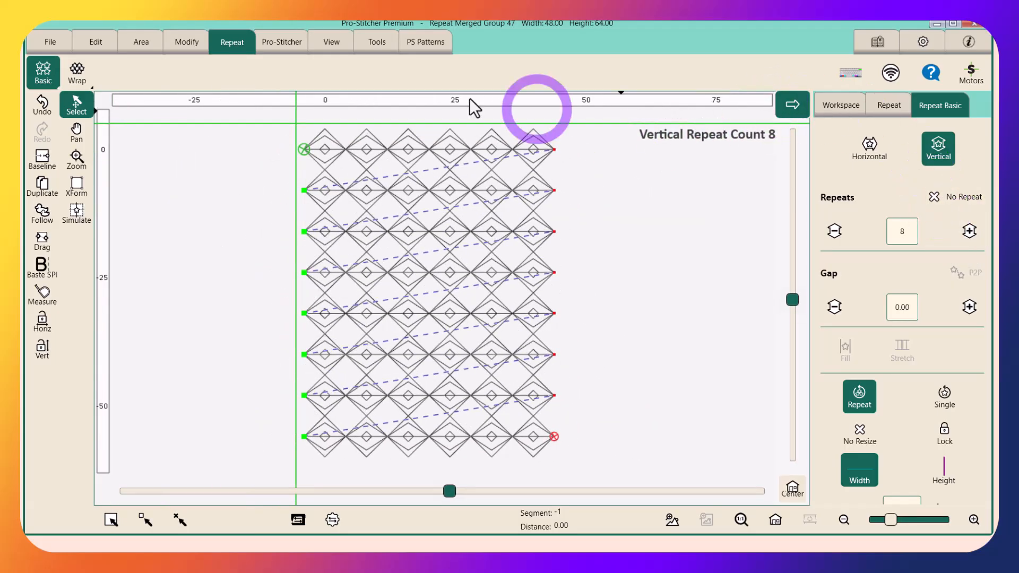
Wrap the repeats horizontally so that alternate rows are offset by 1/2 of a design
{"action": "left_click", "coordinate": [79, 74]}
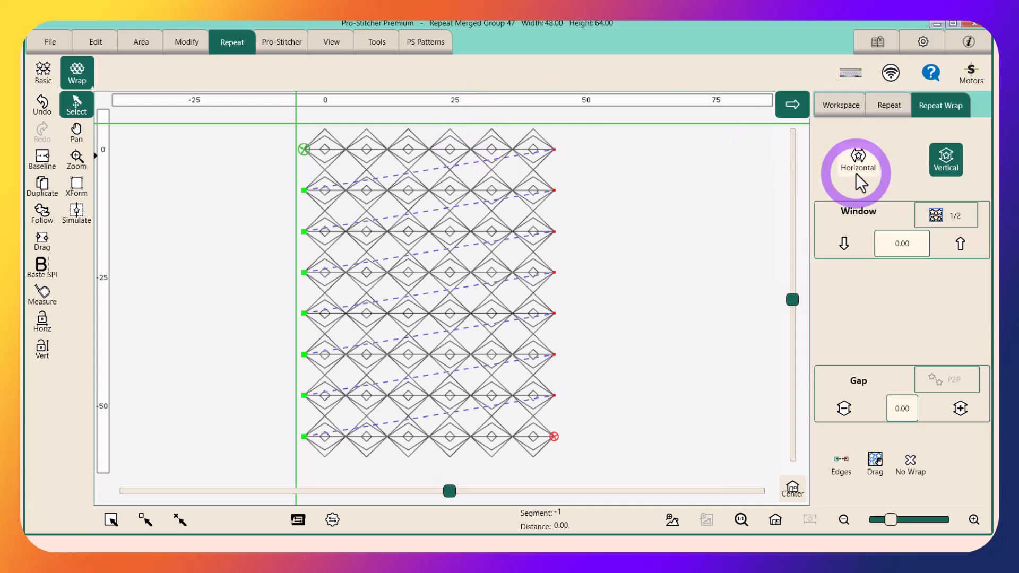
{"action": "left_click", "coordinate": [852, 157]}
{"action": "left_click", "coordinate": [937, 298]}
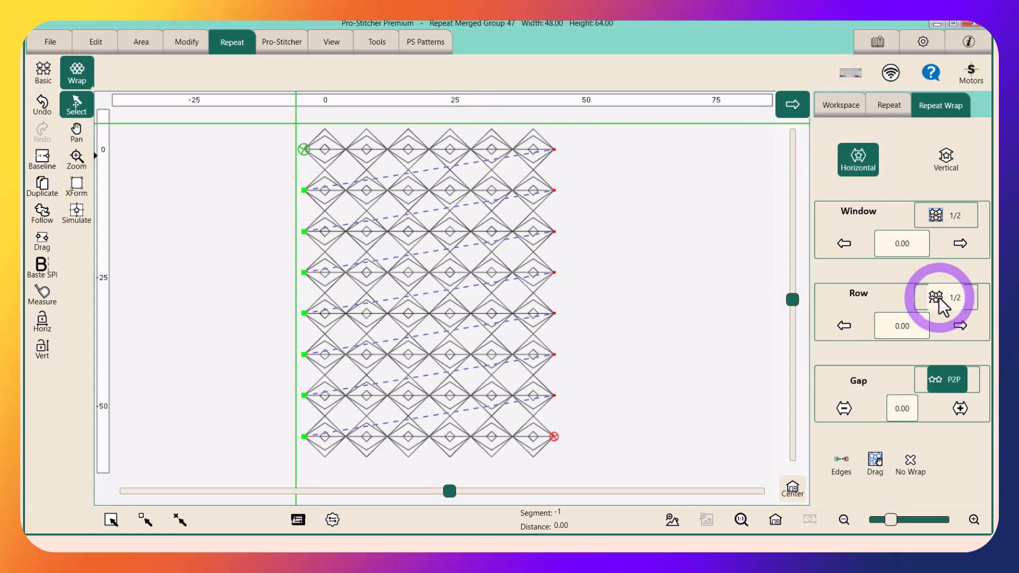
Try a horizontal gap of -2.00 between the repeats and undo it
{"action": "left_click", "coordinate": [902, 408]}
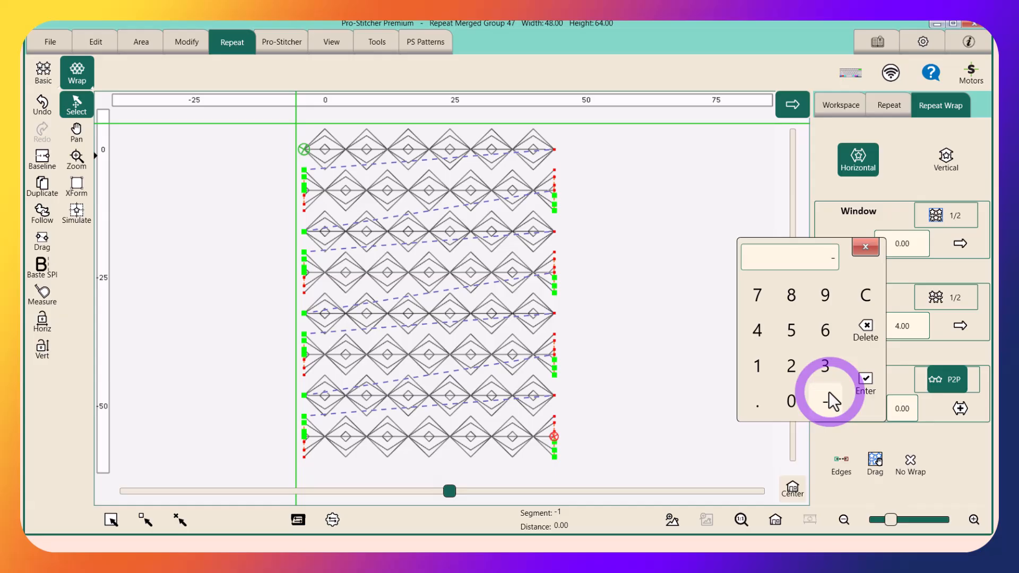
{"action": "left_click", "coordinate": [791, 365]}
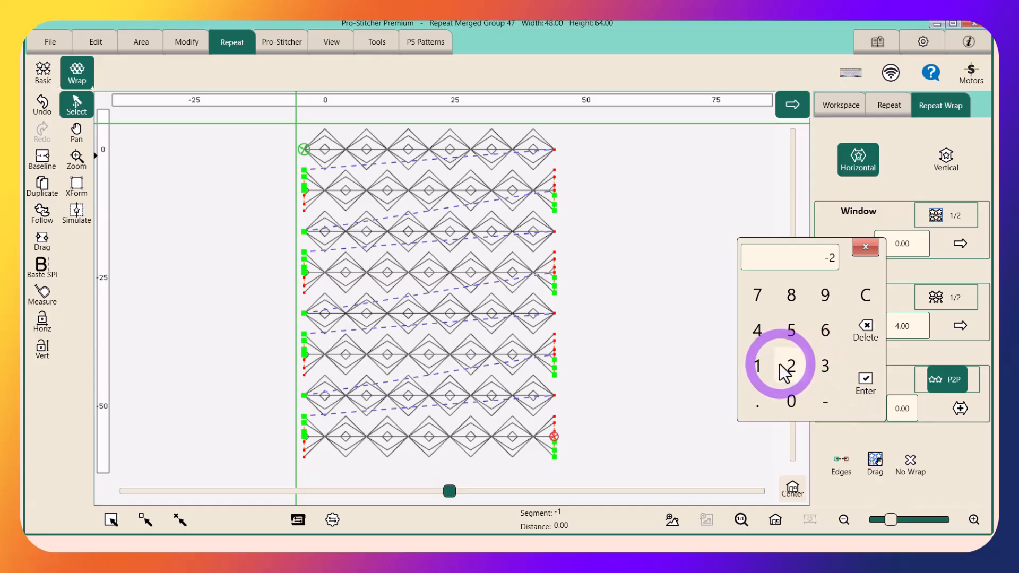
{"action": "left_click", "coordinate": [866, 385]}
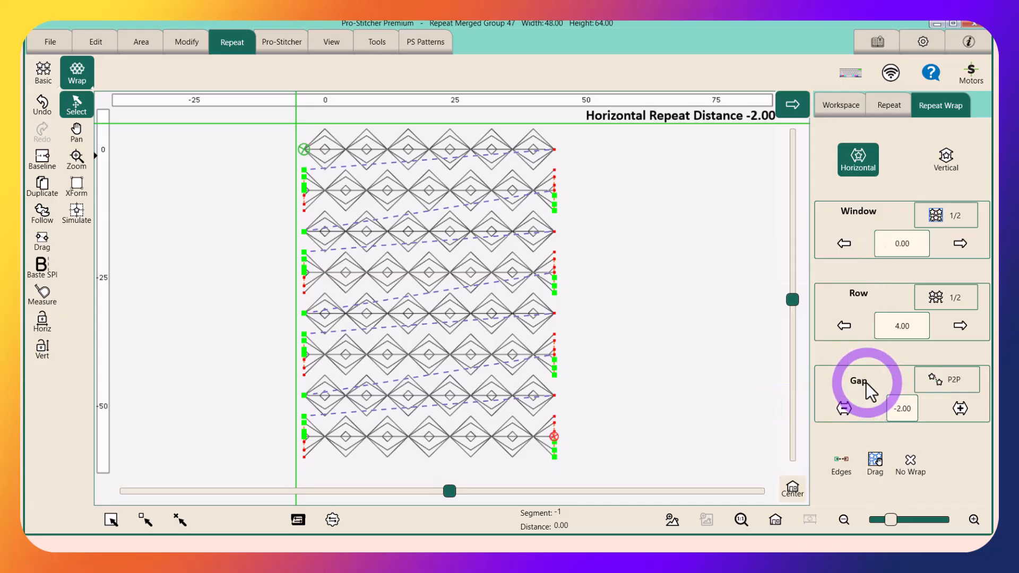
{"action": "left_click", "coordinate": [42, 102]}
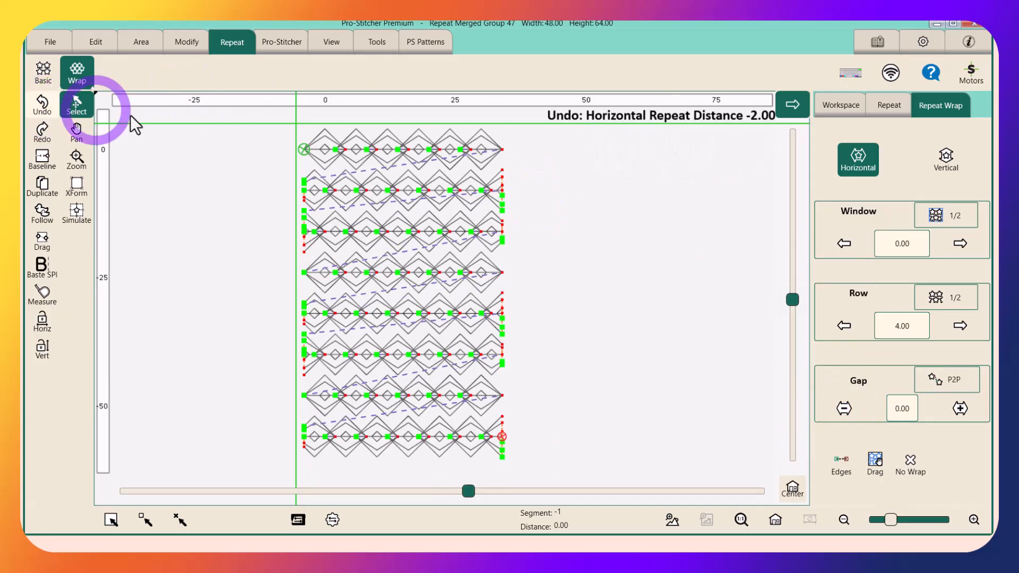
Set the vertical gap between the rows to -2.00 and increase the vertical repeats to 10
{"action": "left_click", "coordinate": [958, 161]}
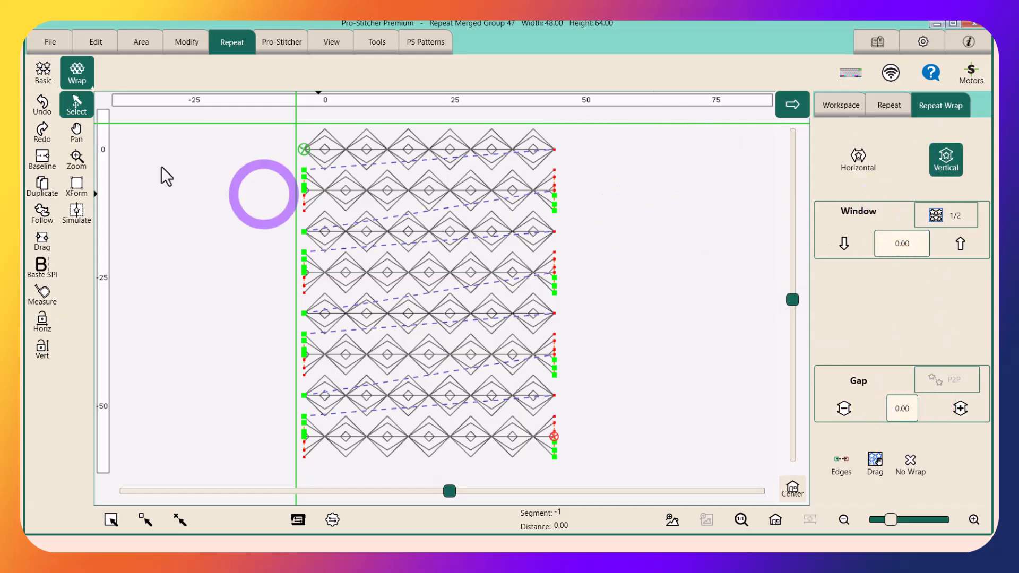
{"action": "left_click", "coordinate": [43, 71]}
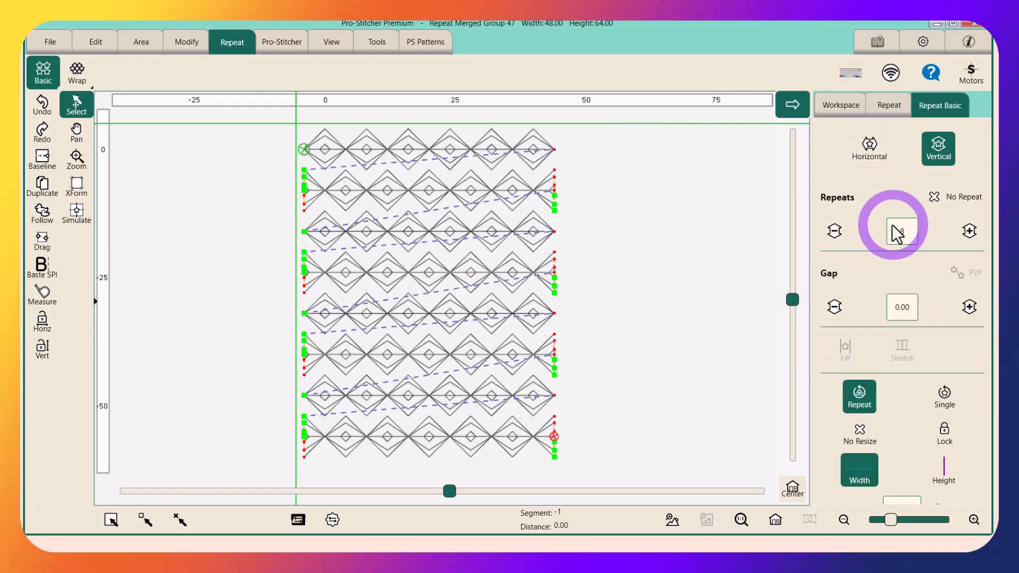
{"action": "left_click", "coordinate": [902, 306]}
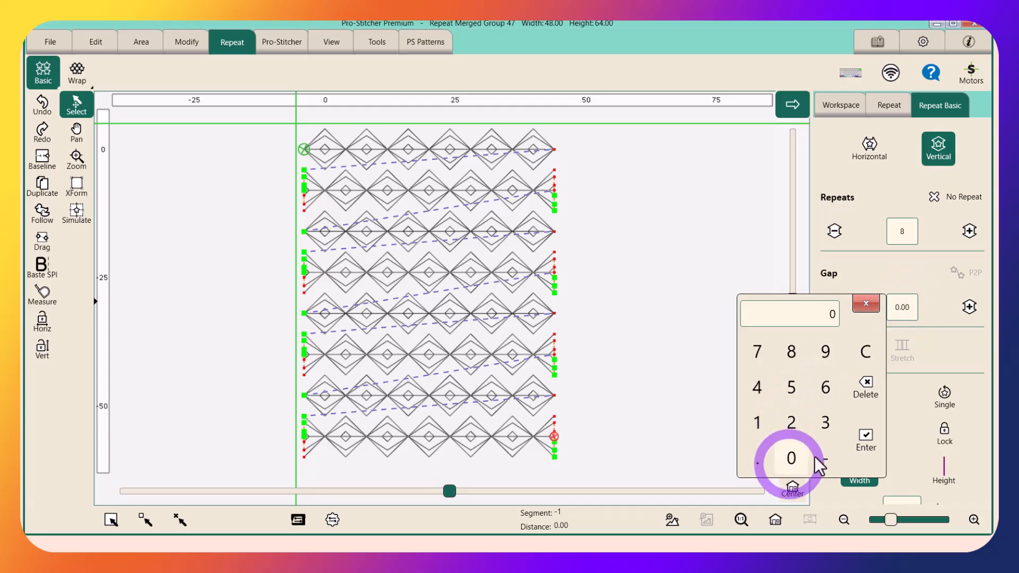
{"action": "left_click", "coordinate": [827, 457]}
{"action": "left_click", "coordinate": [788, 421]}
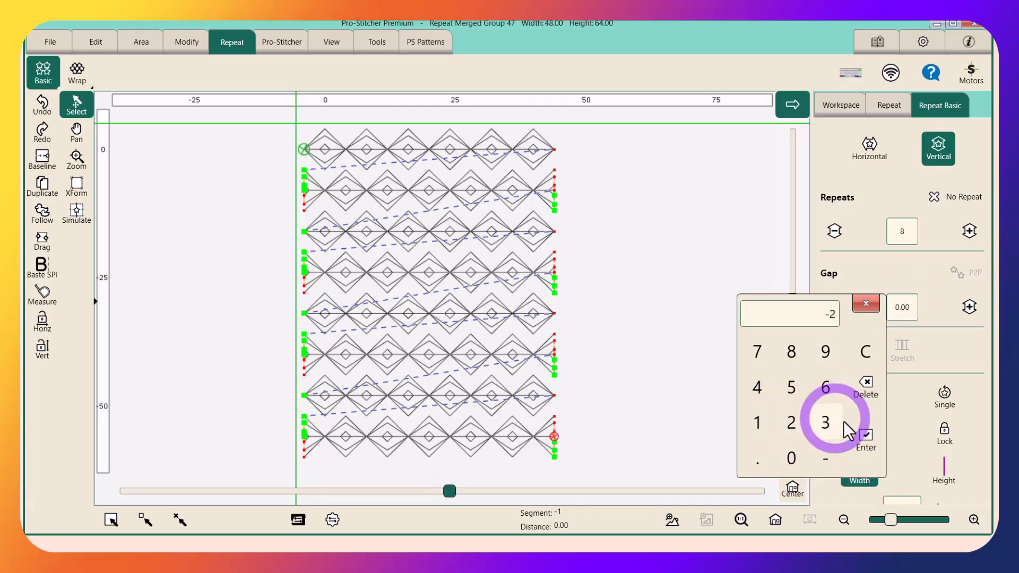
{"action": "left_click", "coordinate": [863, 431]}
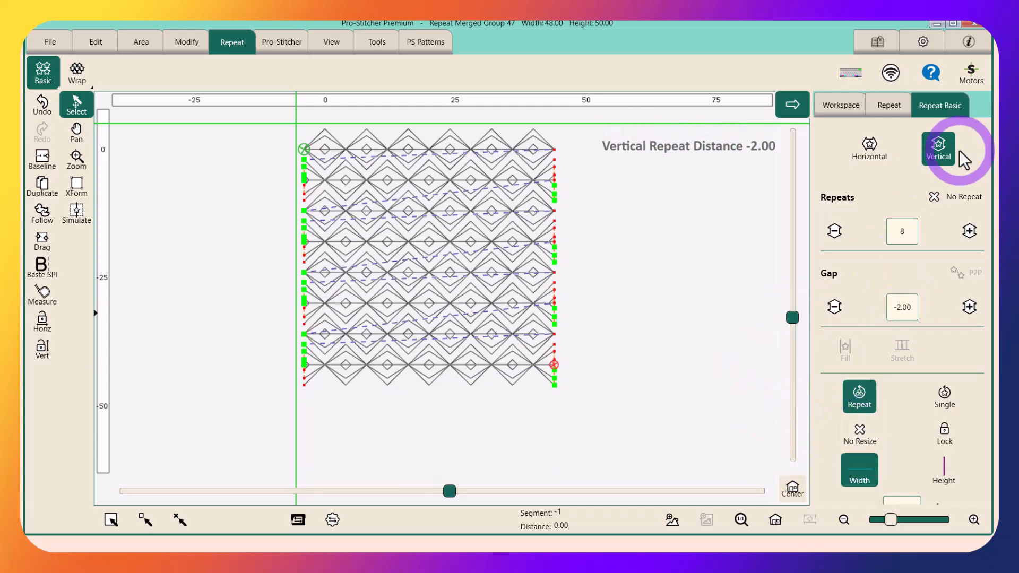
{"action": "left_click", "coordinate": [961, 234]}
{"action": "left_click", "coordinate": [961, 234]}
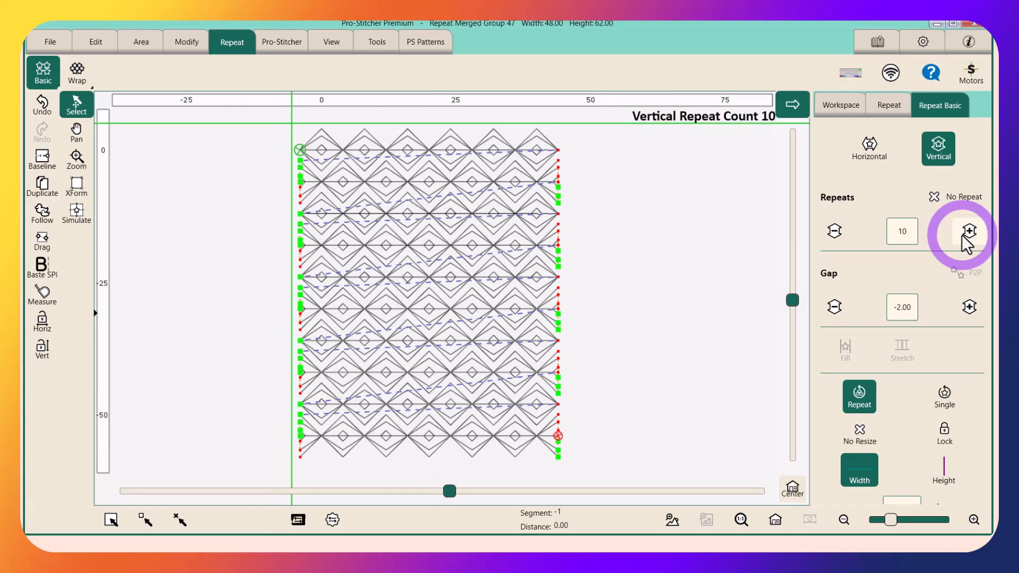